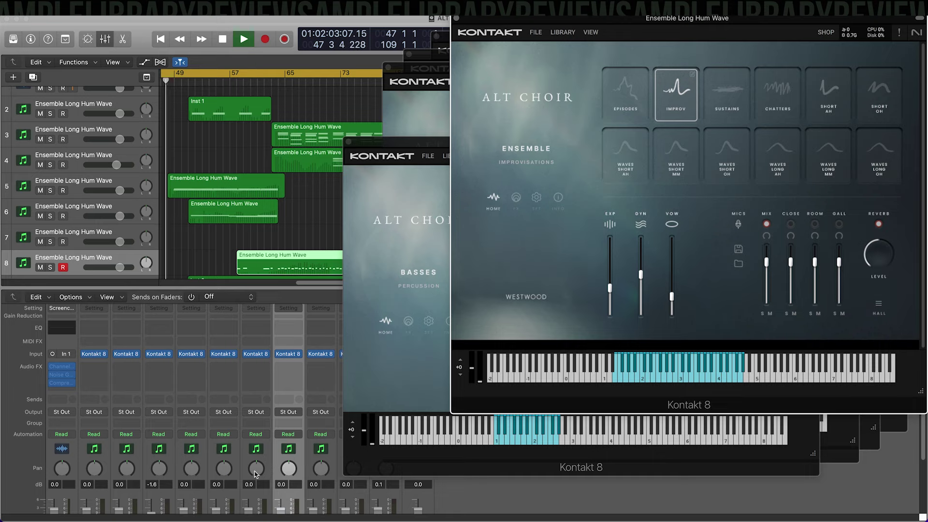
# - Select the regions across the choir and piano tracks and show their notes in the Piano Roll in place of the Mixer
pyautogui.press('x')
pyautogui.moveTo(177, 130); pyautogui.dragTo(304, 304)
pyautogui.press('p')
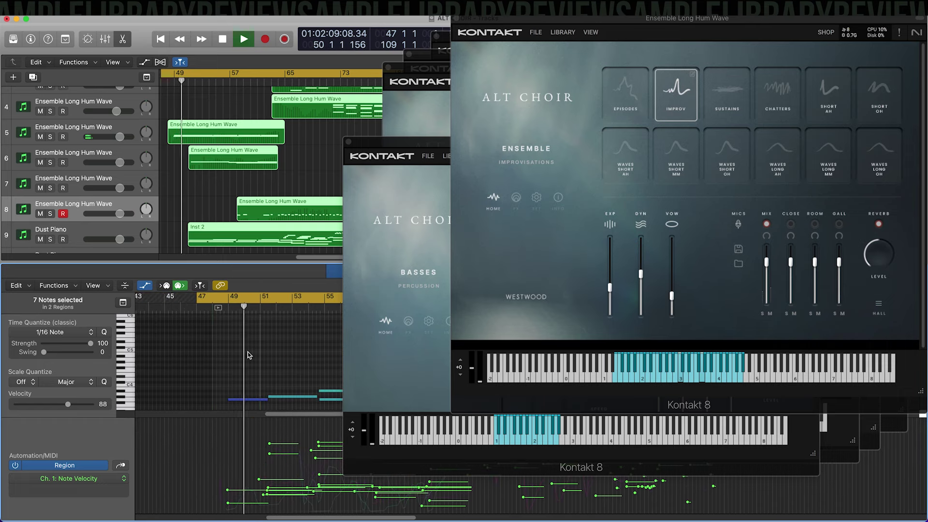
pyautogui.press('a')
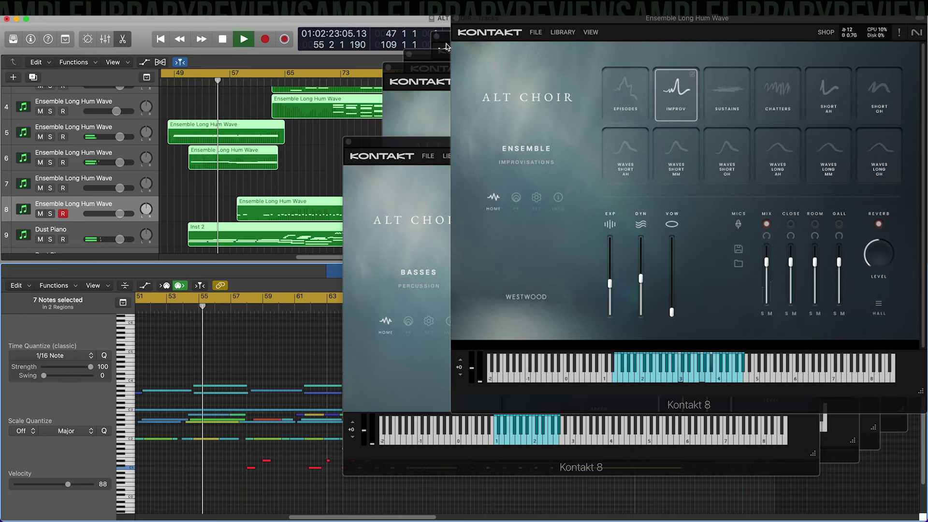
pyautogui.scroll(3, 255, 145)
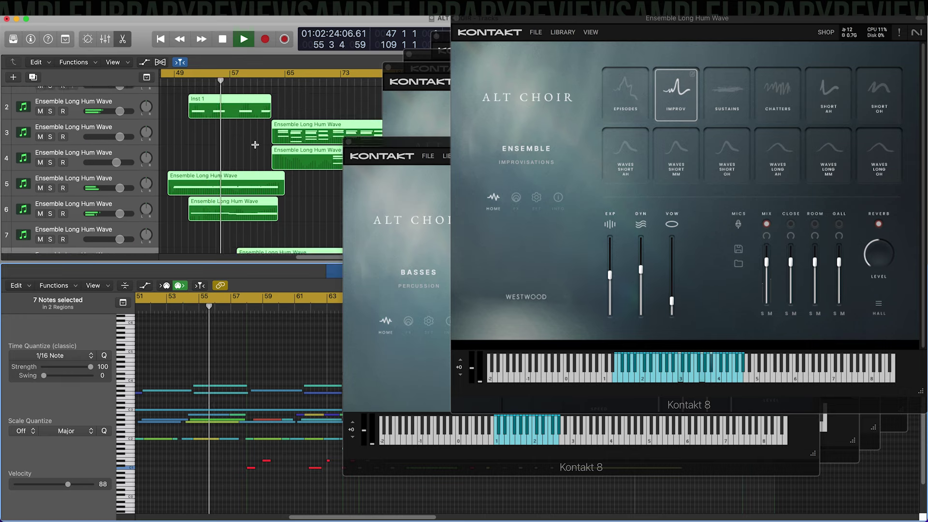
# - Bring the Basses Percussion, Ensemble Waves Long MM and Ensemble Episodes plug-in windows forward to view their settings, moving the Basses window slightly up
pyautogui.click(448, 43)
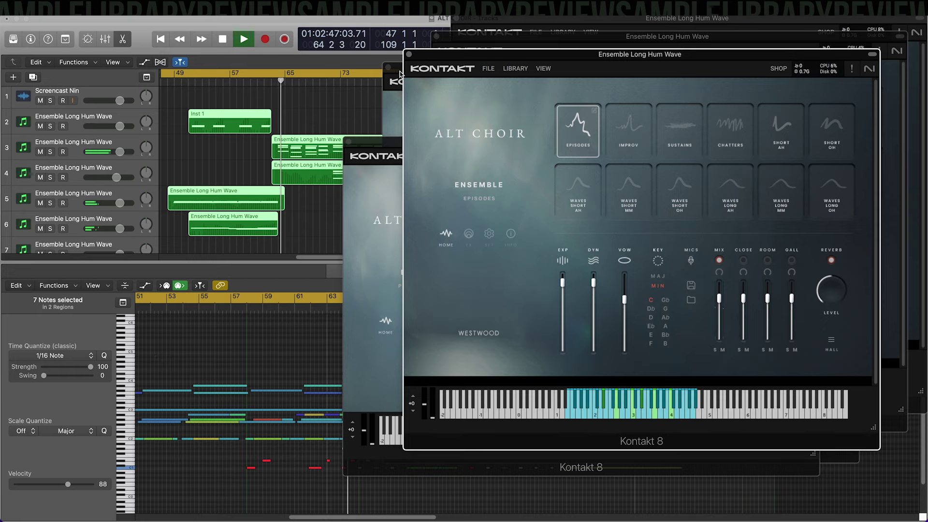
pyautogui.click(376, 144)
pyautogui.moveTo(376, 144); pyautogui.dragTo(376, 123)
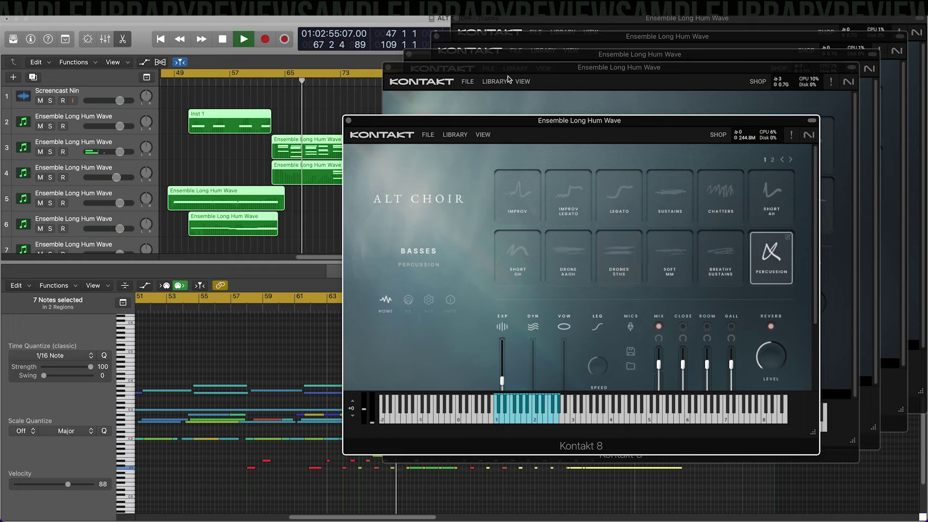
pyautogui.click(650, 46)
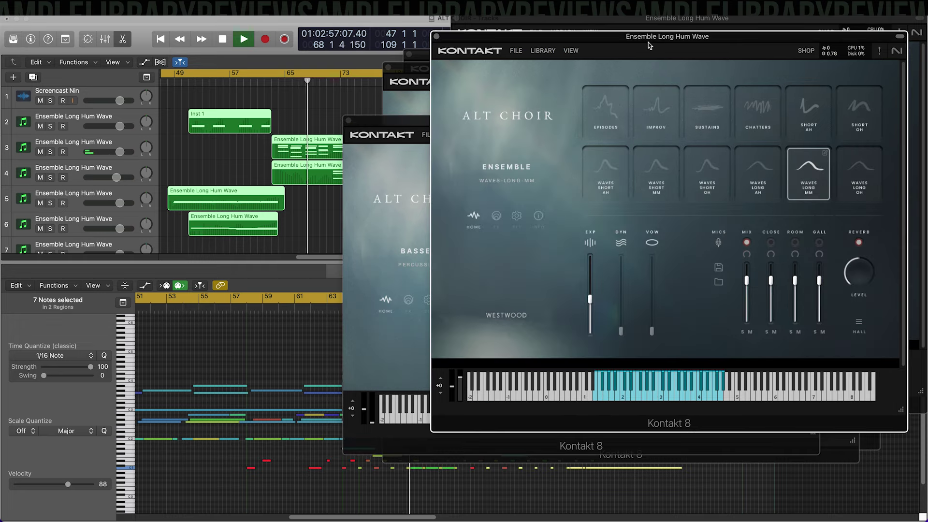
pyautogui.click(419, 58)
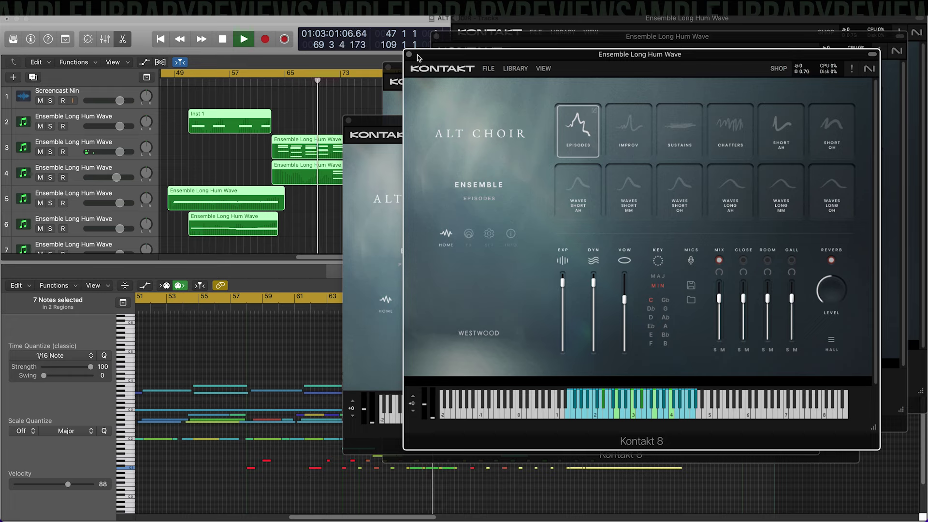
# - Bring the Ensemble Waves Long AH instance forward and select track 4 to show its region's notes in the Piano Roll
pyautogui.click(397, 74)
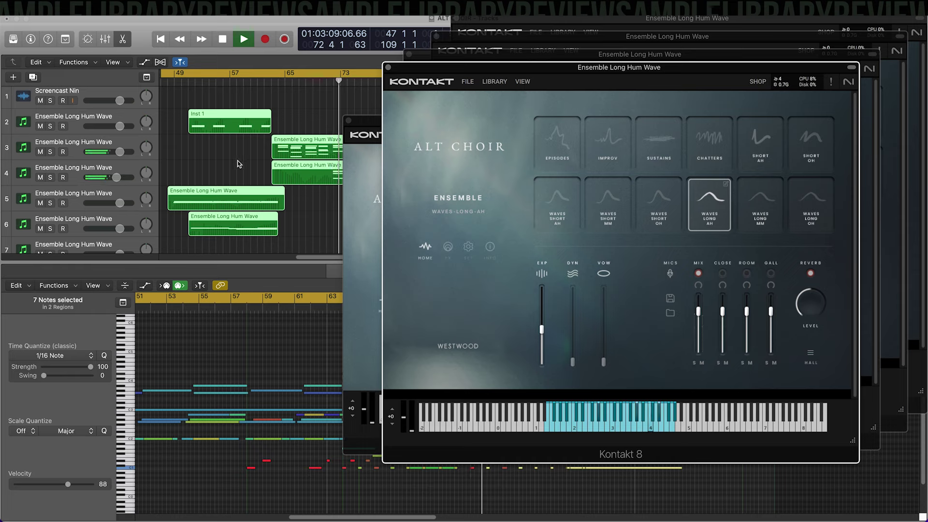
pyautogui.click(116, 169)
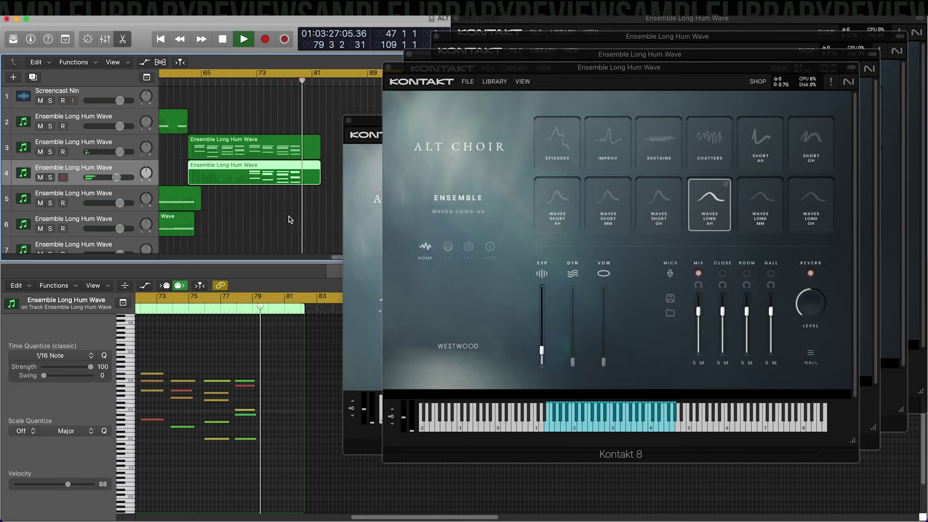
pyautogui.click(323, 76)
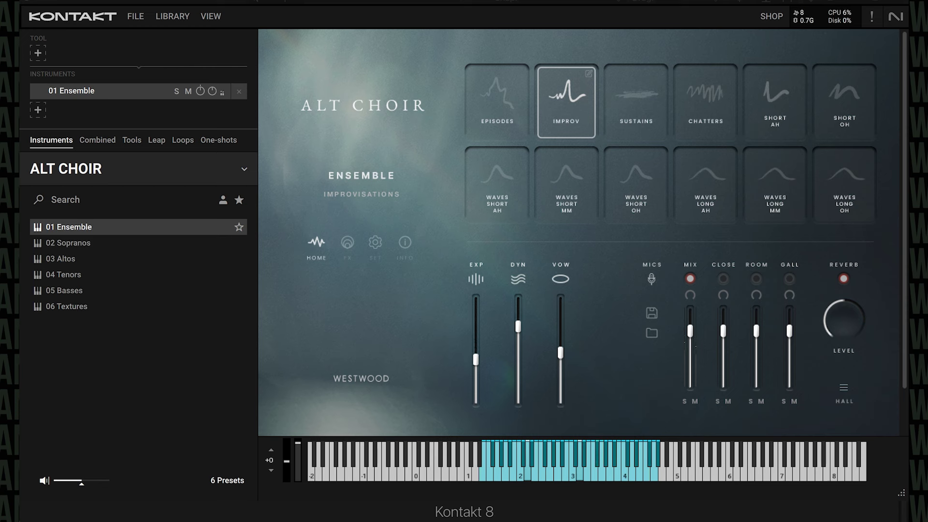
# - Audition the Ensemble's Sustains, Chatters, Short AH and Short OH articulations one after another
pyautogui.click(641, 103)
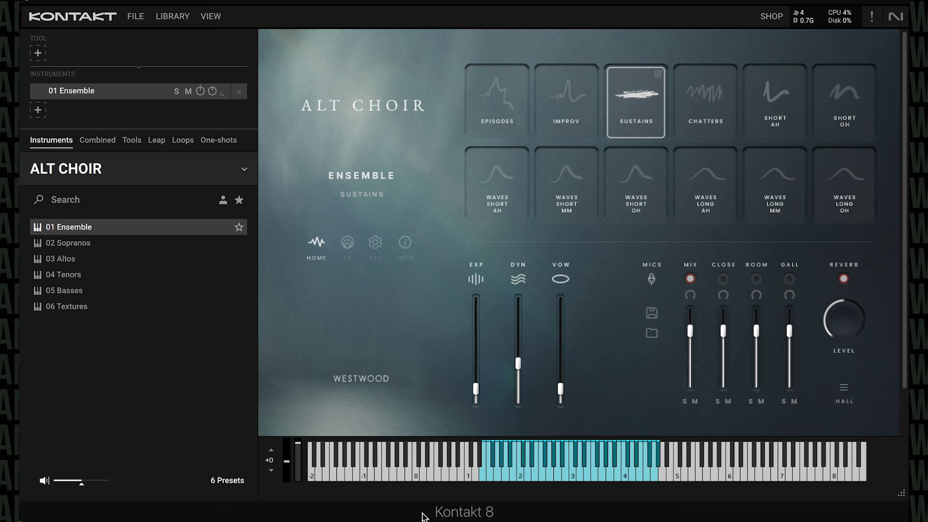
pyautogui.click(723, 108)
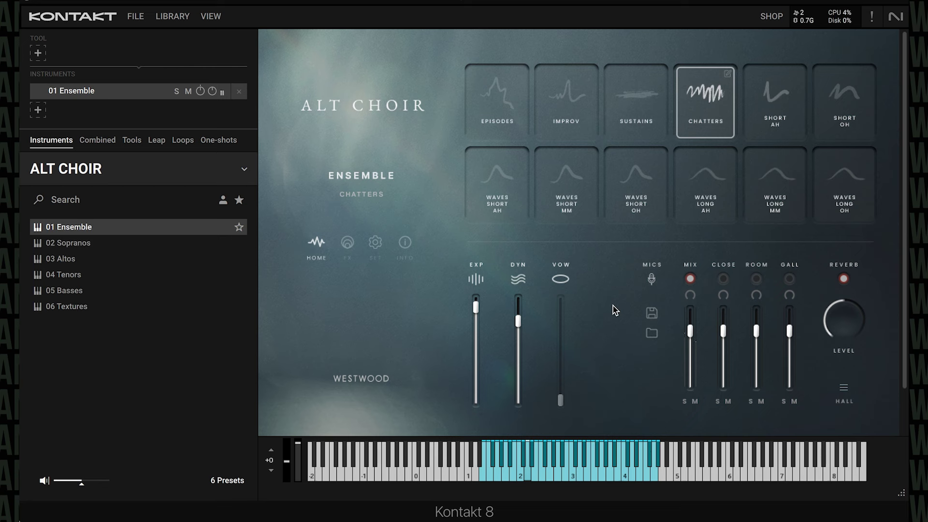
pyautogui.click(788, 120)
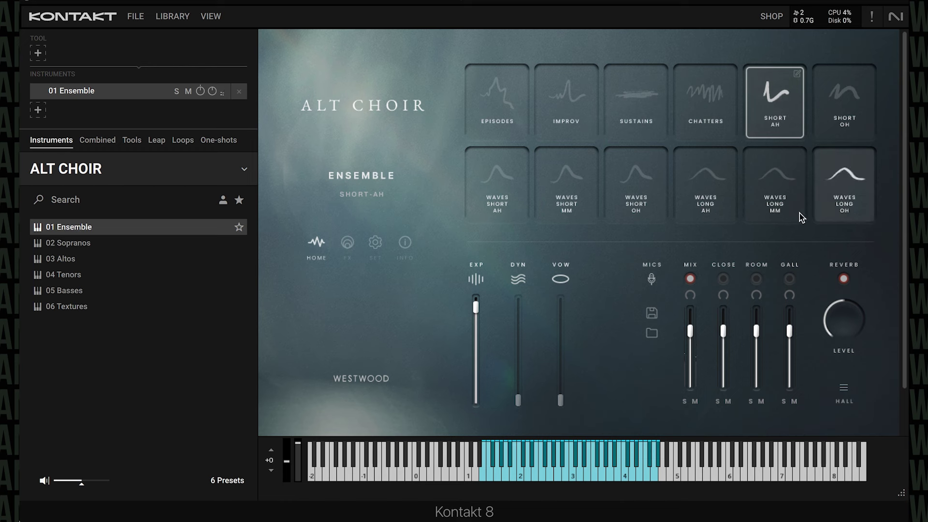
pyautogui.click(868, 123)
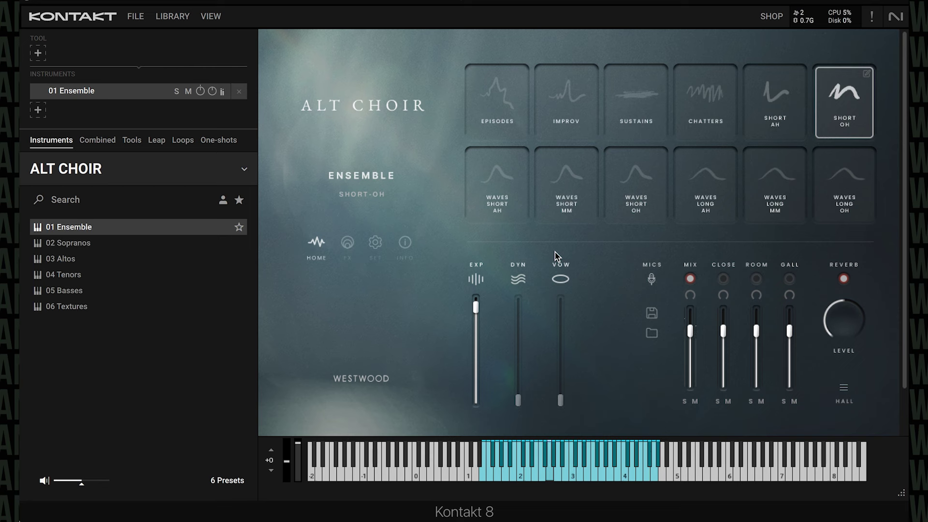
# - Audition the Ensemble's Waves Short AH, Waves Short MM and Waves Short OH articulations
pyautogui.click(514, 195)
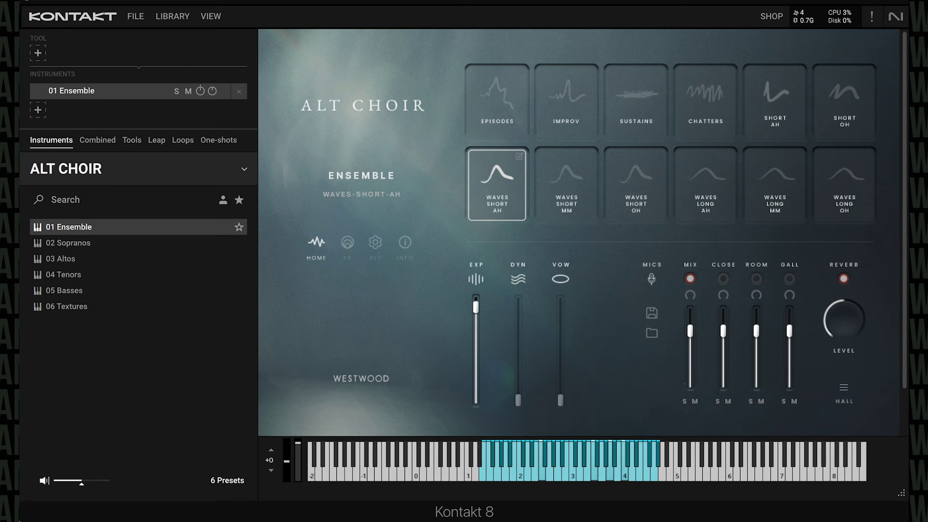
pyautogui.click(593, 173)
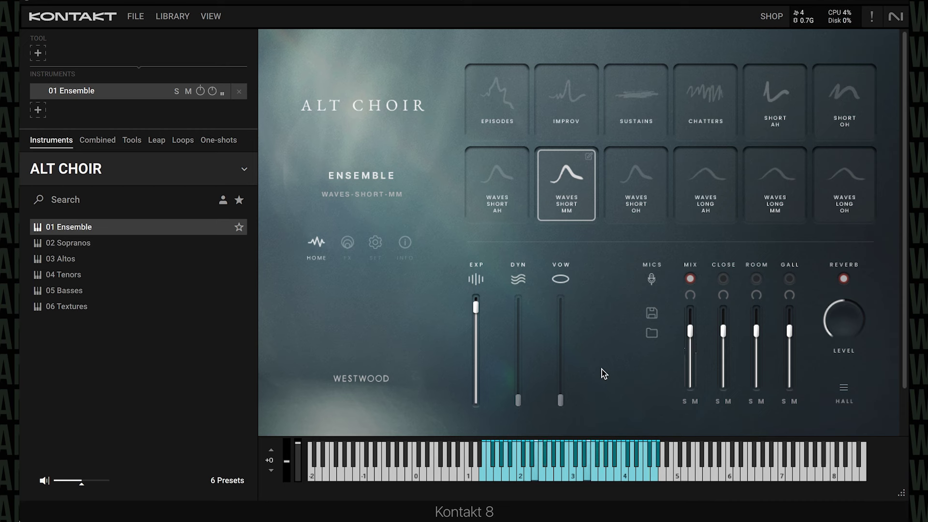
pyautogui.click(643, 180)
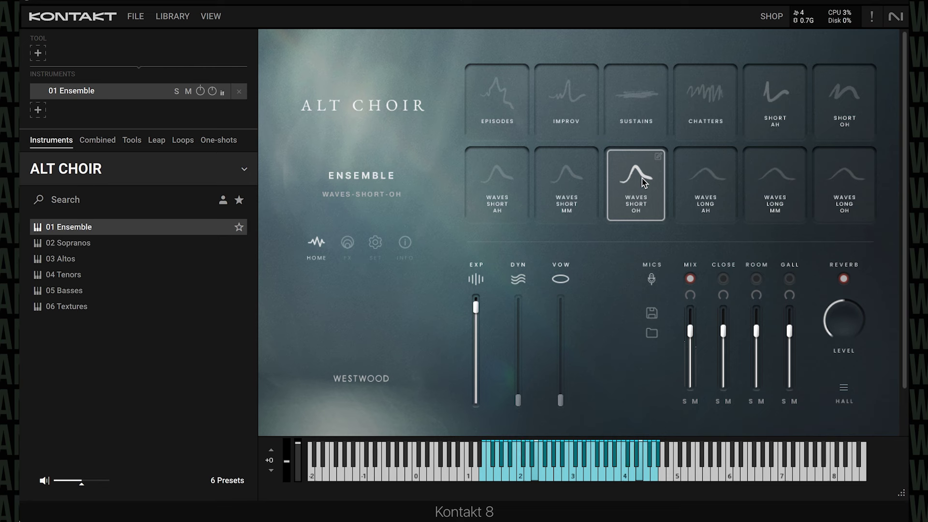
# - Audition the Ensemble's Waves Long AH, Waves Long MM and Waves Long OH articulations
pyautogui.click(698, 201)
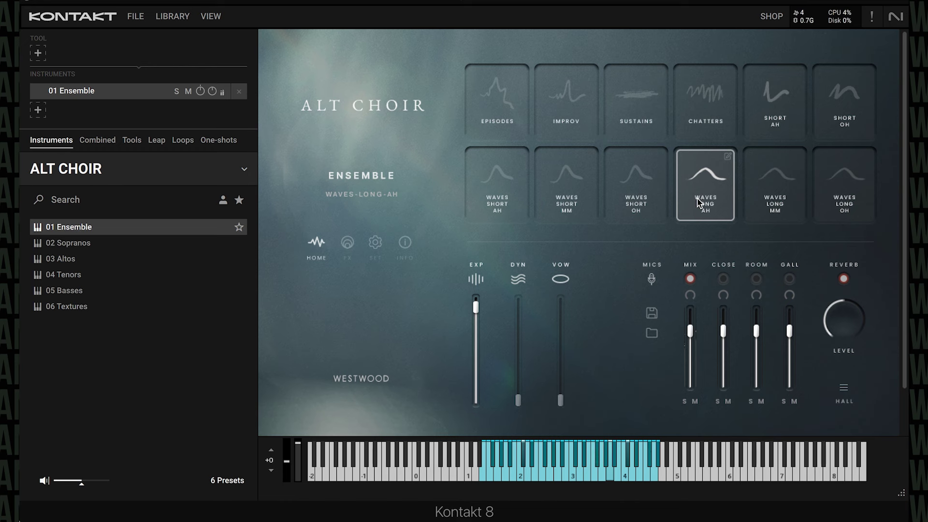
pyautogui.click(775, 199)
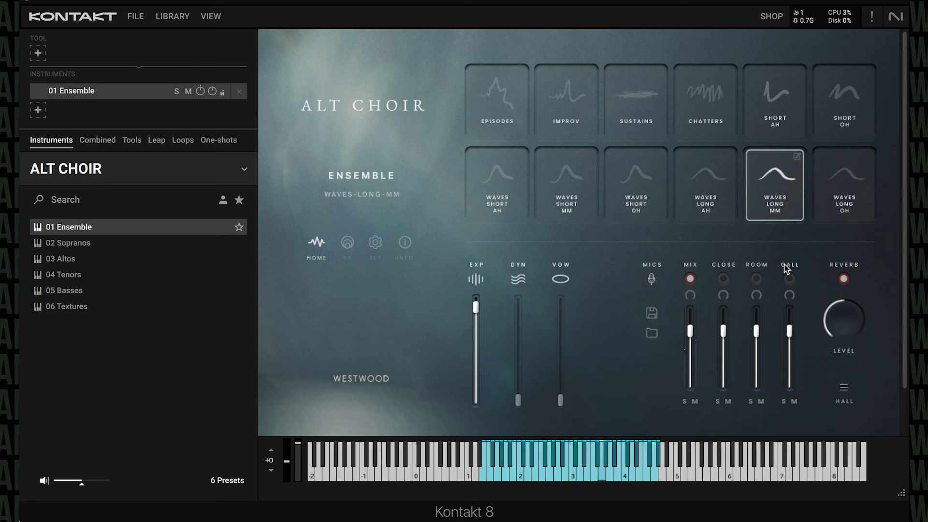
pyautogui.click(844, 198)
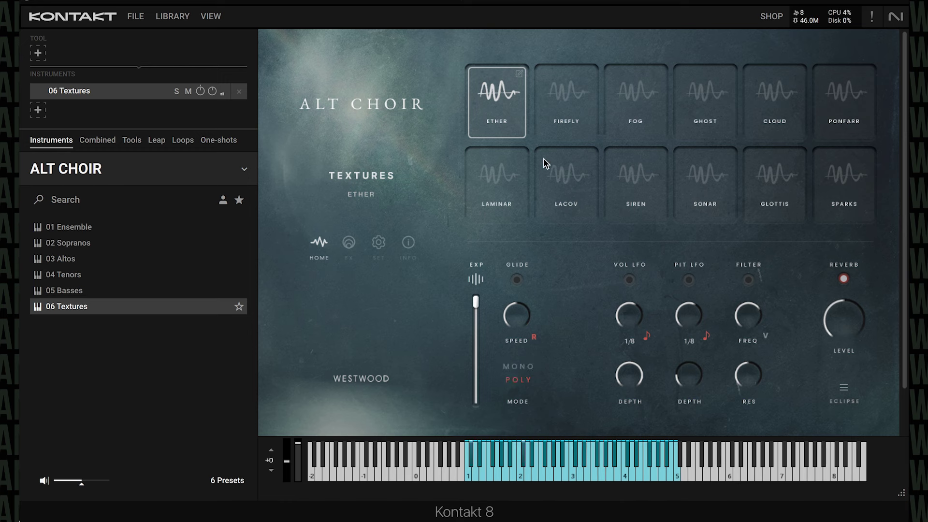
# - Audition the Firefly, Fog and Ghost patches of the Textures instrument
pyautogui.click(555, 111)
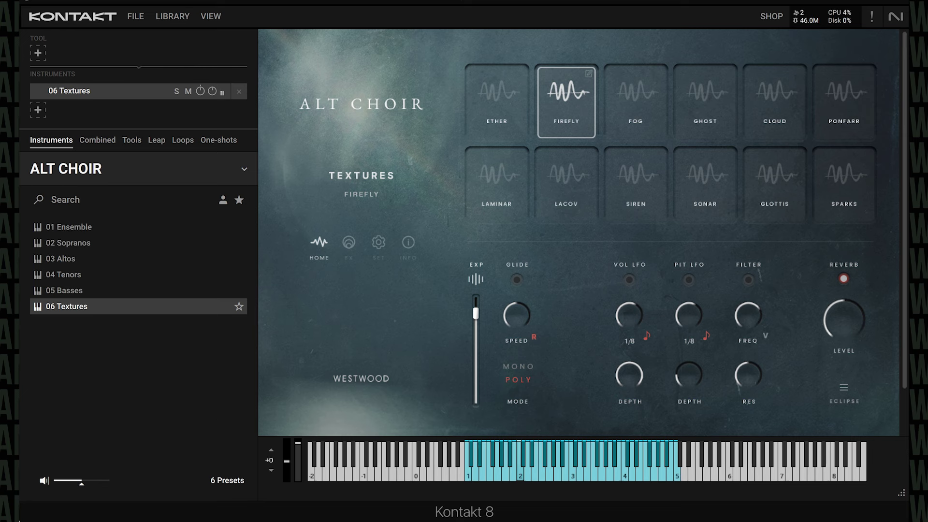
pyautogui.click(643, 87)
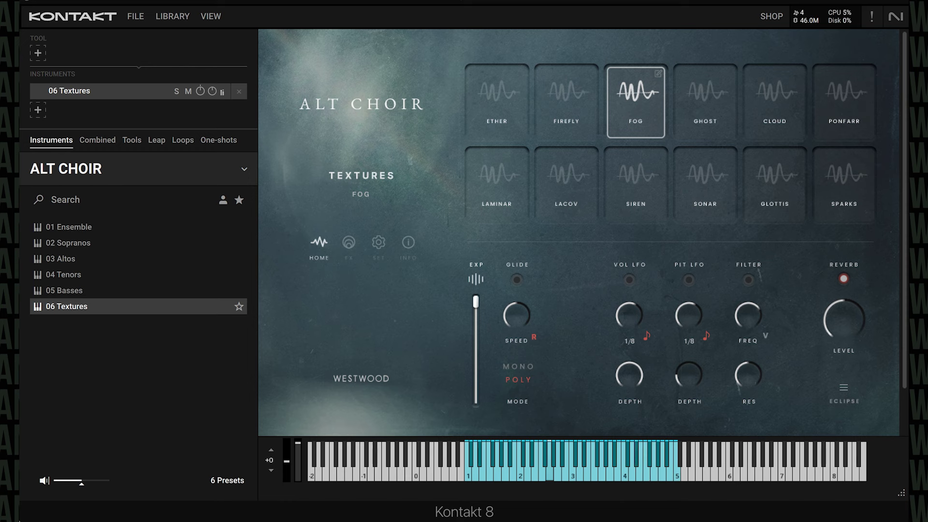
pyautogui.click(722, 116)
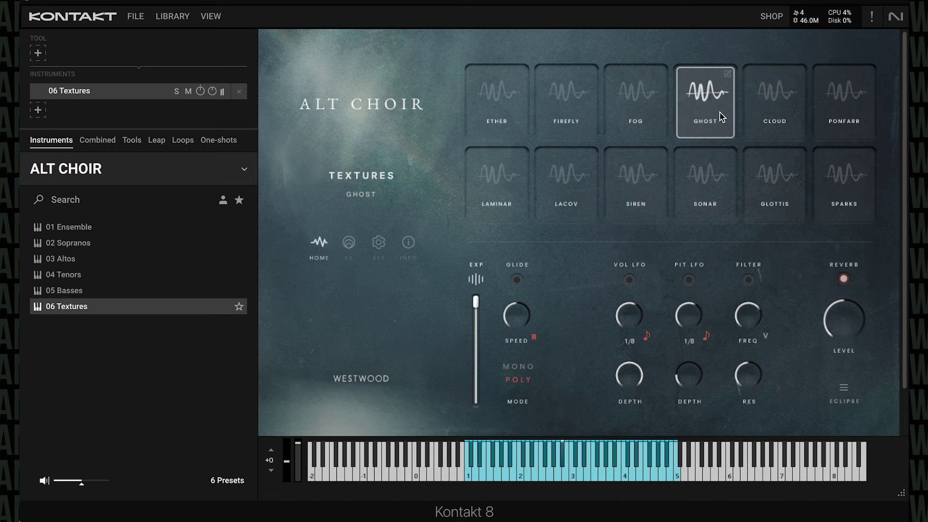
# - Set the Ghost texture to Mono mode, enable Glide and try a different glide speed, comparing it with Glide off
pyautogui.click(520, 367)
pyautogui.click(517, 281)
pyautogui.moveTo(518, 318); pyautogui.dragTo(514, 332)
pyautogui.click(517, 280)
pyautogui.click(517, 280)
# - Switch to the Cloud texture and turn Glide off
pyautogui.click(777, 104)
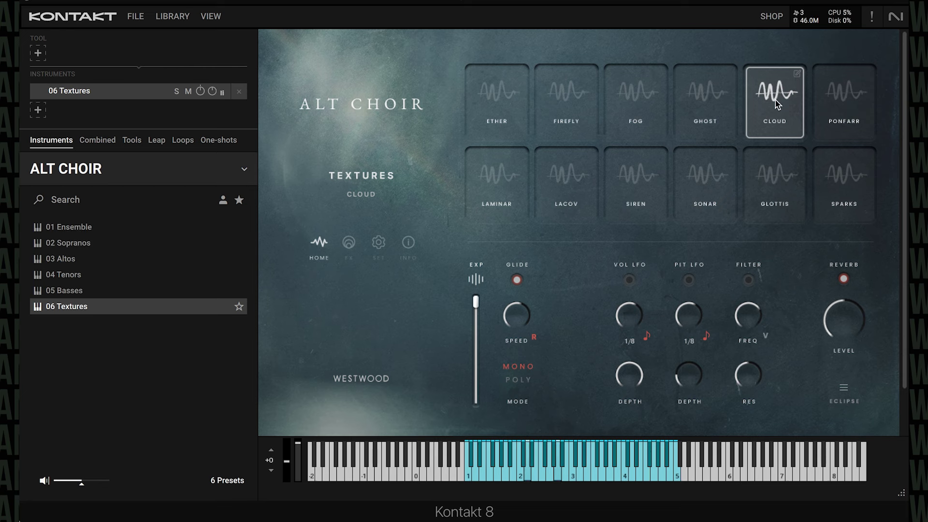
pyautogui.click(517, 280)
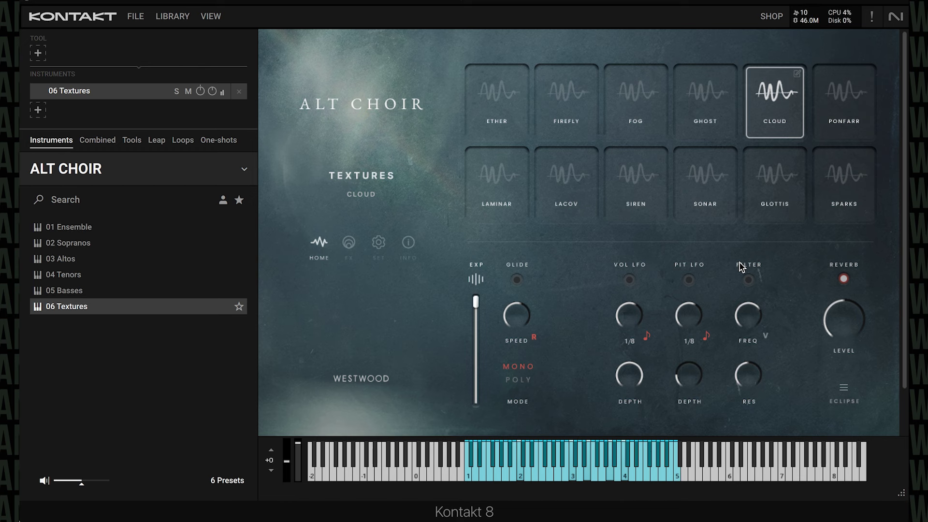
# - Audition the Ponfarr, Laminar, Lacov, Siren, Sonar, Glottis and Sparks textures in turn
pyautogui.click(854, 104)
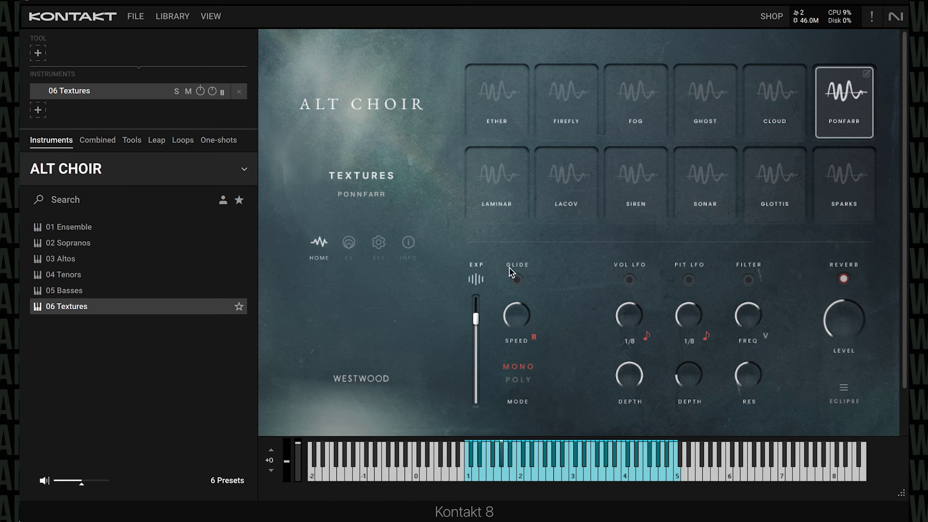
pyautogui.click(498, 196)
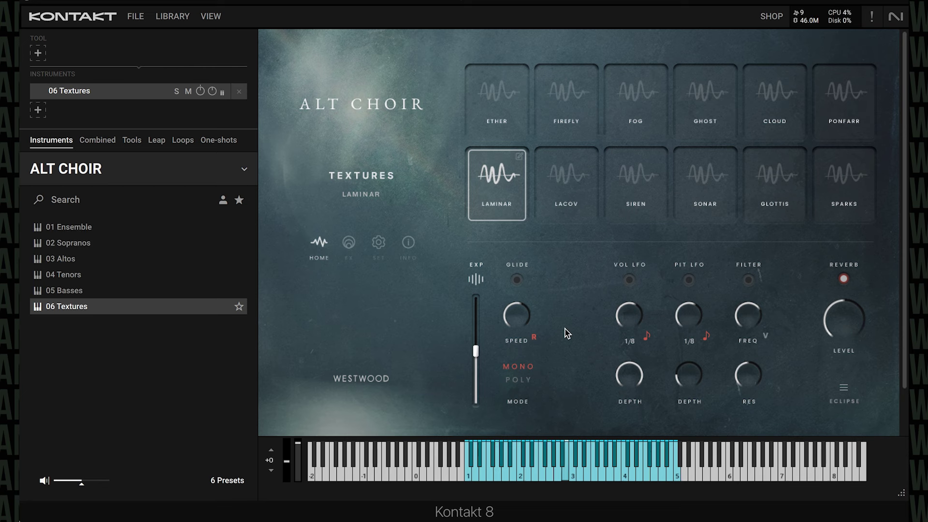
pyautogui.click(570, 201)
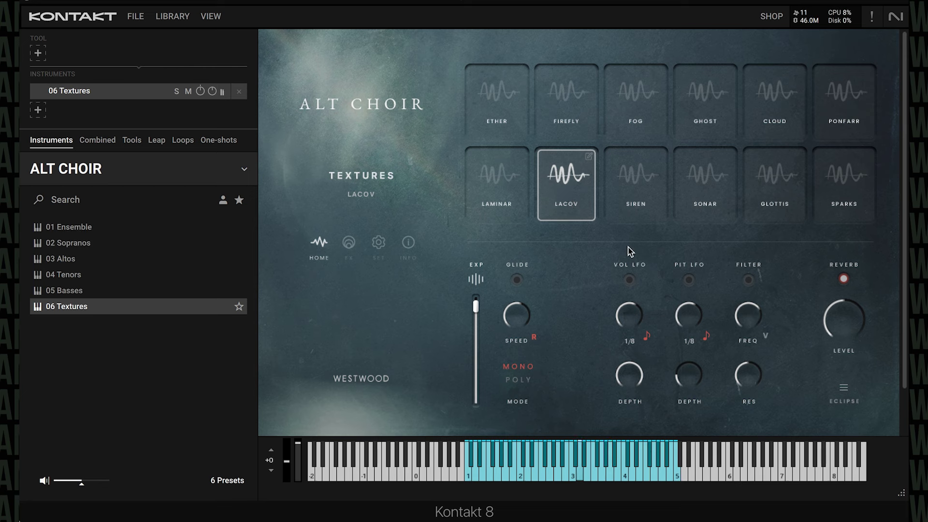
pyautogui.click(640, 208)
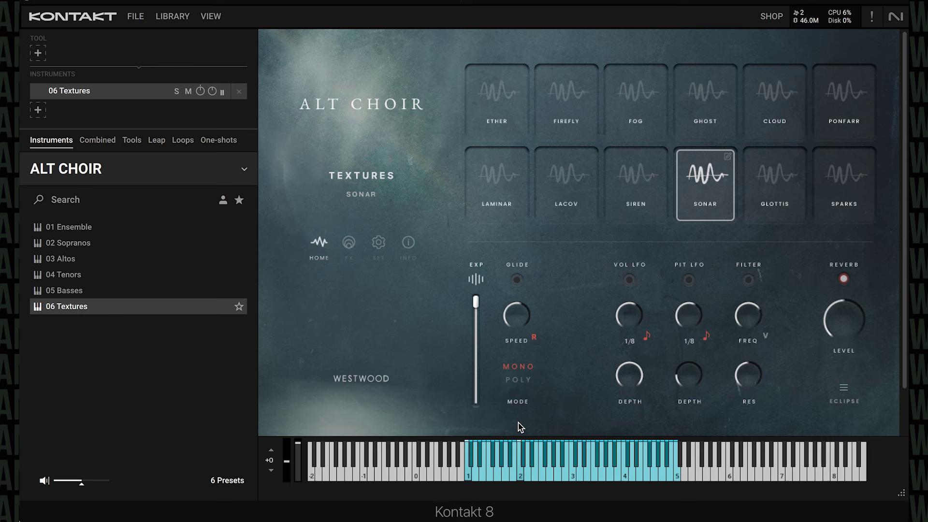
pyautogui.click(784, 200)
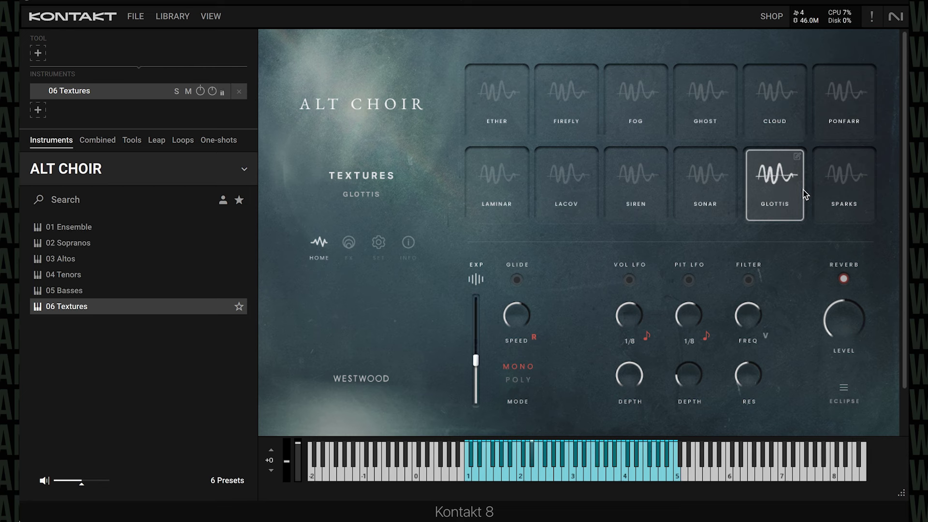
pyautogui.click(831, 188)
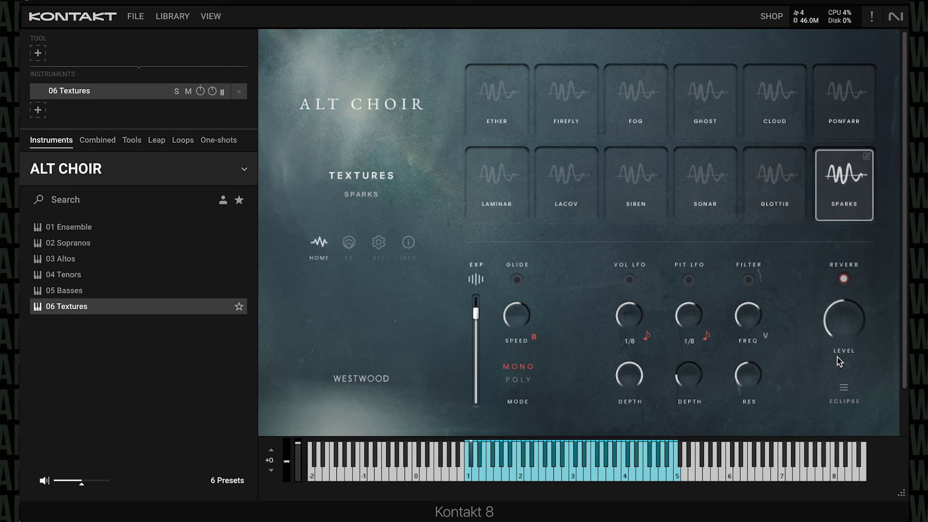
# - Change the Sparks texture's reverb type to Vintage and enable its Filter
pyautogui.click(844, 387)
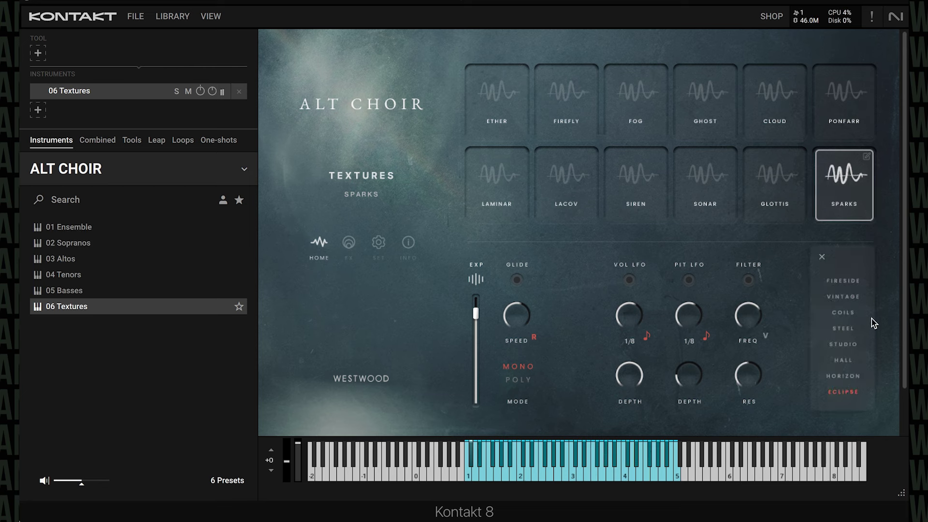
pyautogui.click(859, 298)
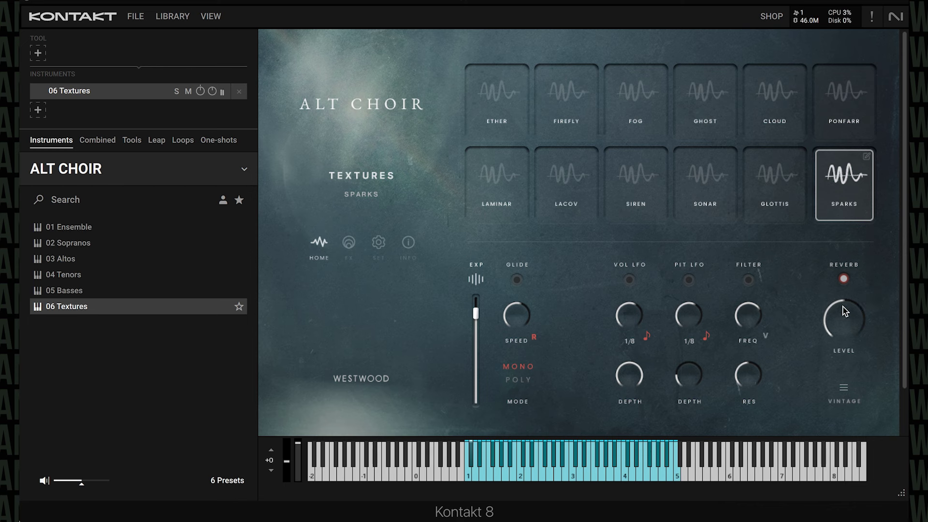
pyautogui.click(749, 280)
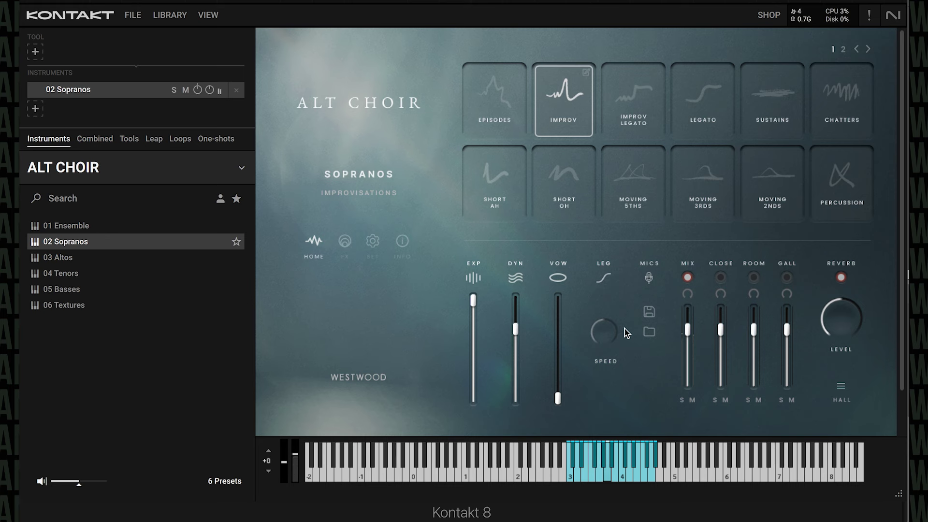
# - Switch the Sopranos instrument to the Episodes articulation
pyautogui.click(499, 112)
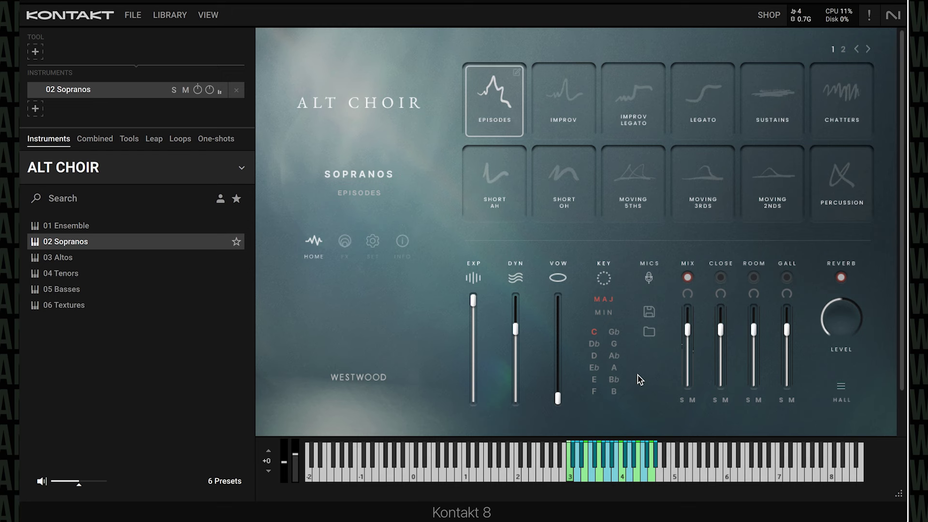
# - Set the Sopranos Episodes key to A minor, audition it, and change the key to B major
pyautogui.click(615, 368)
pyautogui.click(608, 313)
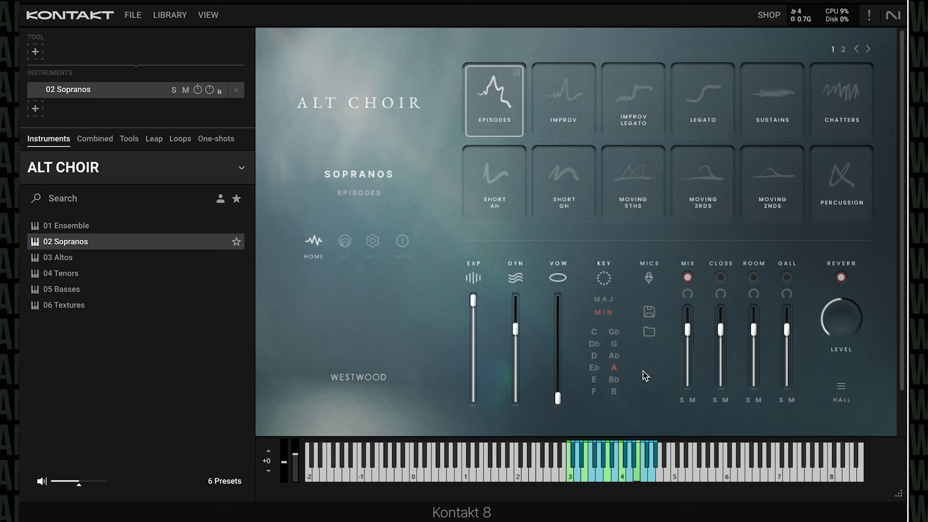
pyautogui.click(614, 391)
pyautogui.click(604, 300)
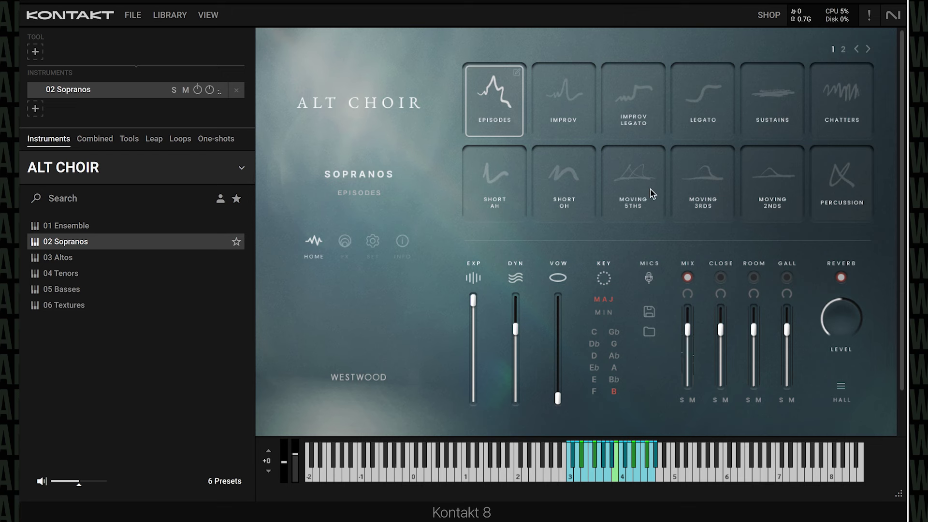
# - Audition the Sopranos' Improv Legato, Legato, Sustains and Chatters articulations, raising the vowel control slightly for Improv Legato
pyautogui.click(646, 119)
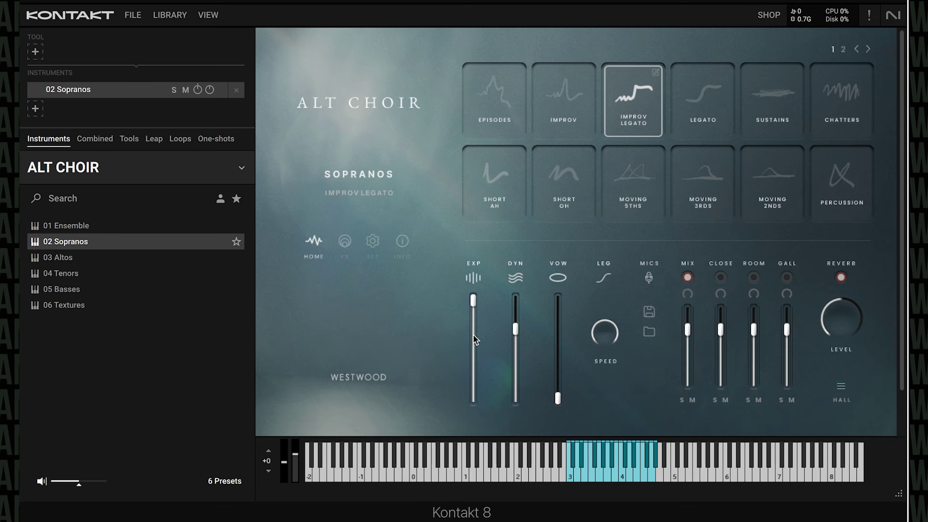
pyautogui.moveTo(557, 399); pyautogui.dragTo(559, 369)
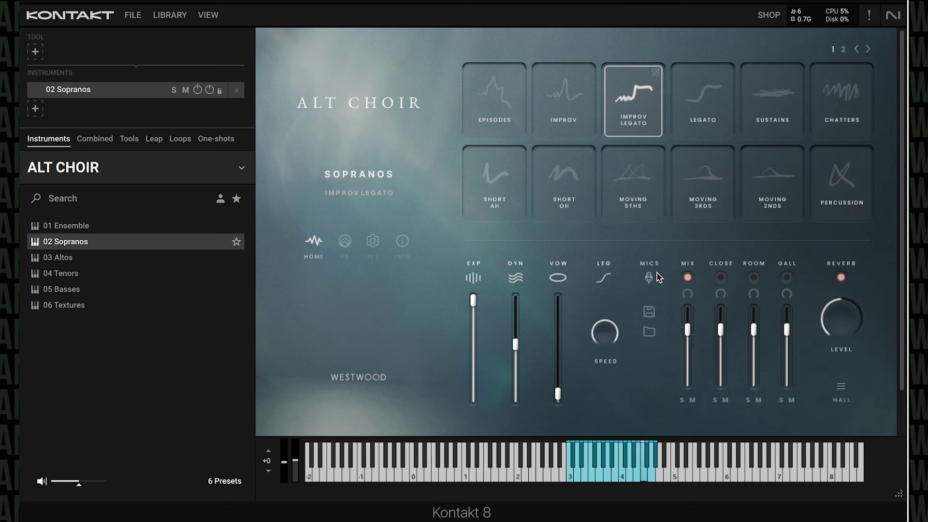
pyautogui.click(689, 125)
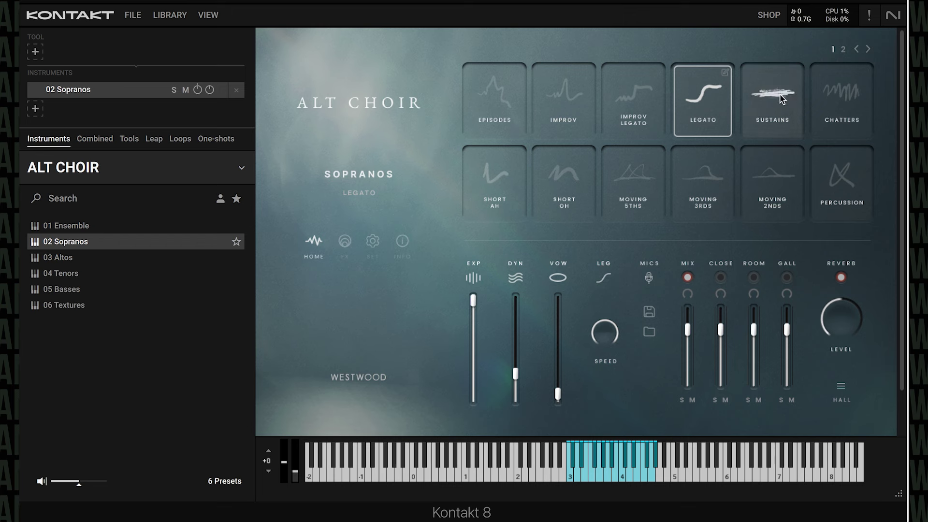
pyautogui.click(770, 104)
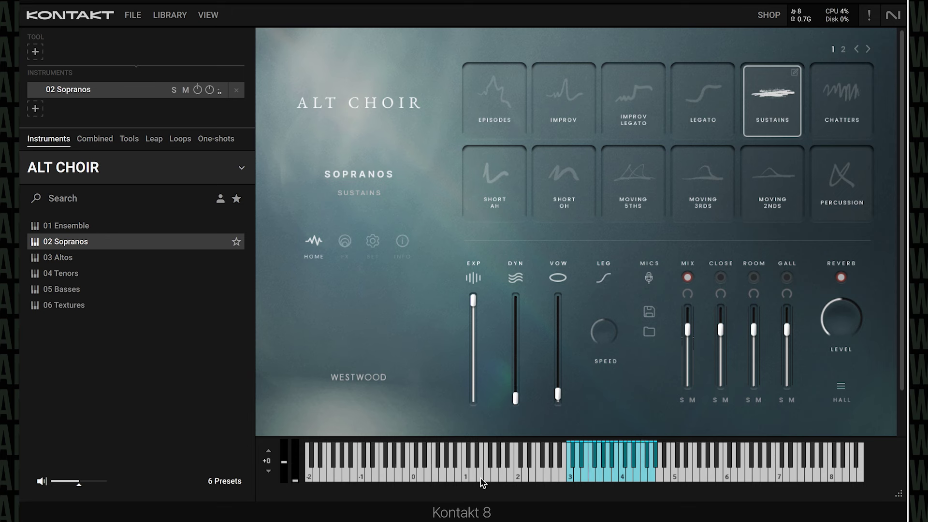
pyautogui.click(838, 131)
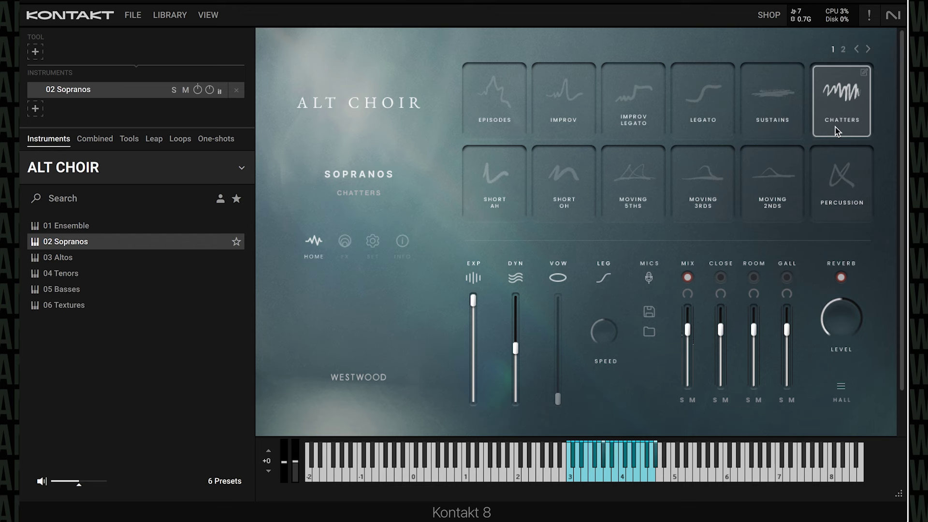
# - Audition the Sopranos' Short Ah, Short Oh, Moving 5ths, Moving 3rds, Moving 2nds and Percussion articulations in turn
pyautogui.click(493, 180)
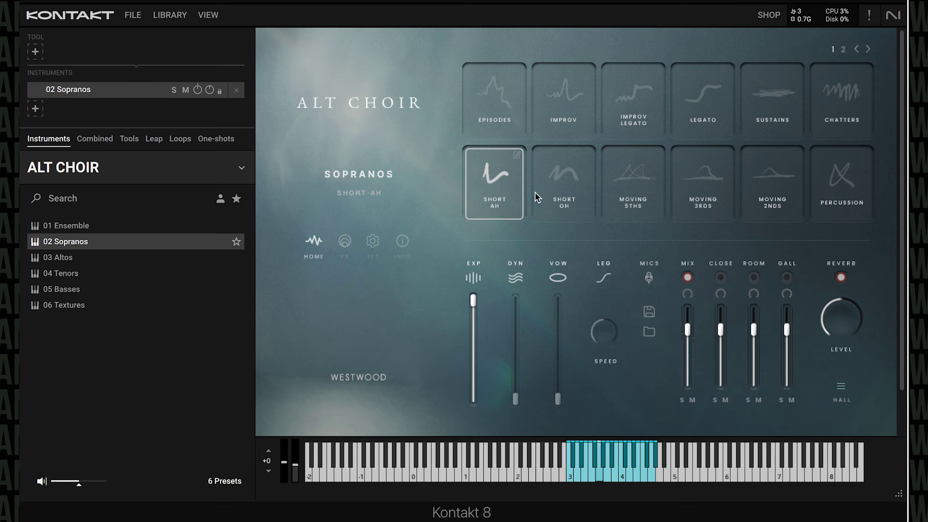
pyautogui.click(549, 182)
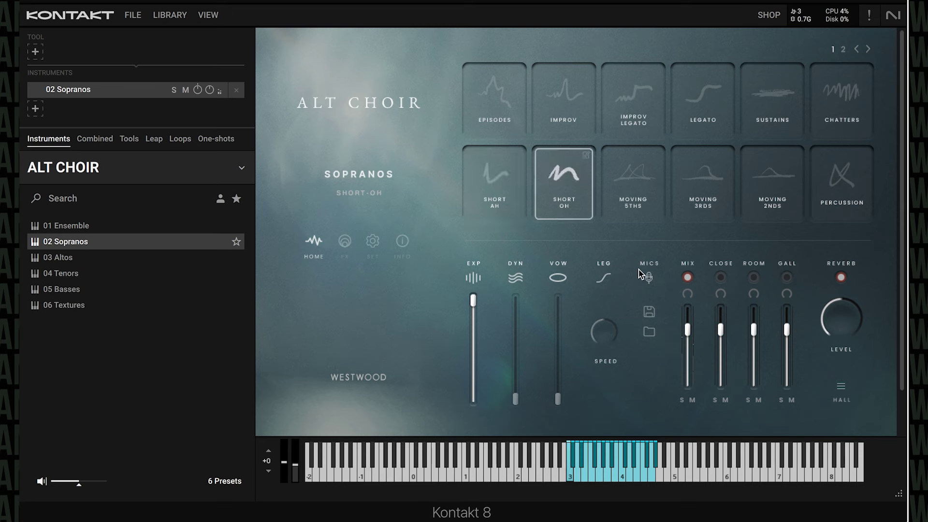
pyautogui.click(639, 205)
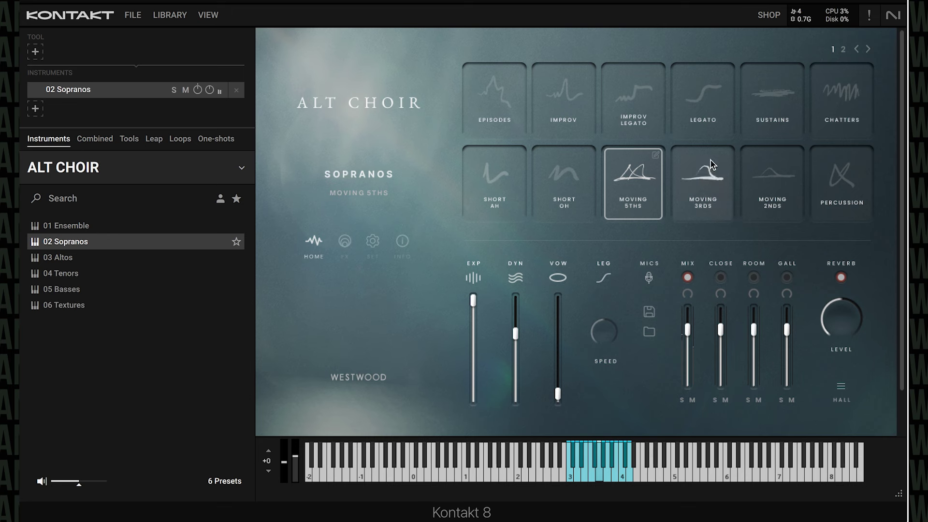
pyautogui.click(709, 180)
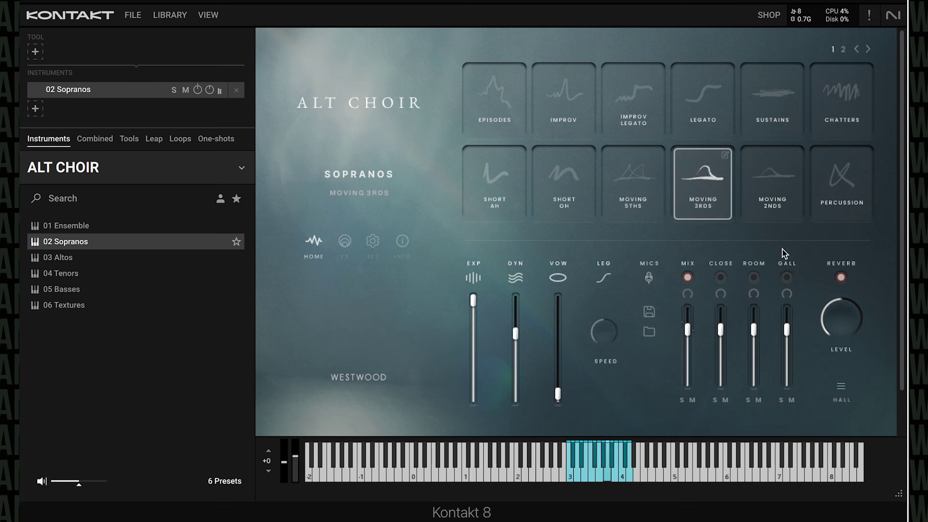
pyautogui.click(776, 206)
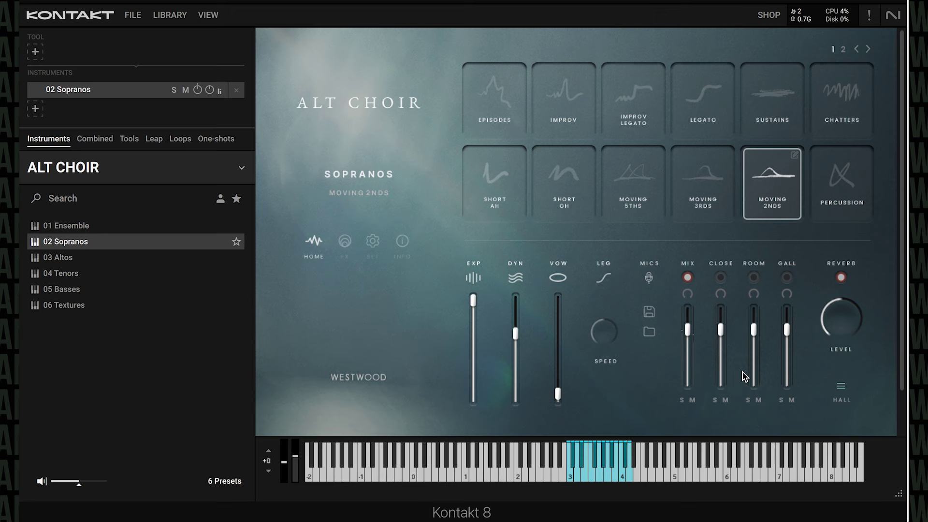
pyautogui.click(849, 207)
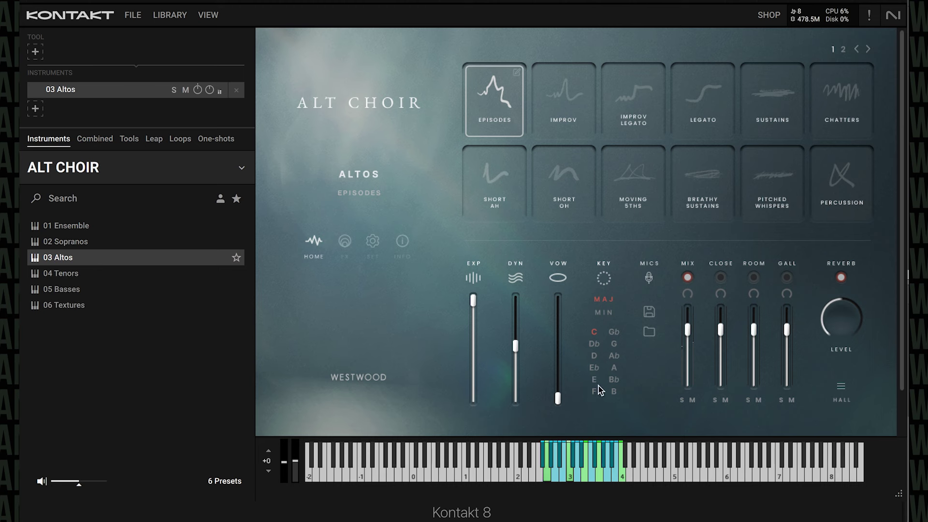
# - Audition the Altos' Improv, Improv Legato and Legato articulations, raising the vowel to maximum for Improv Legato and adjusting the legato speed for Legato
pyautogui.click(566, 99)
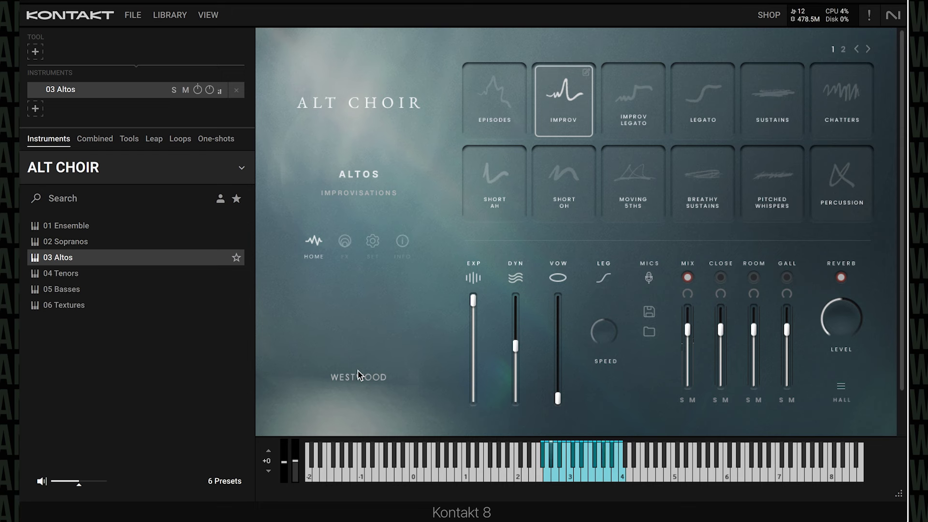
pyautogui.click(615, 115)
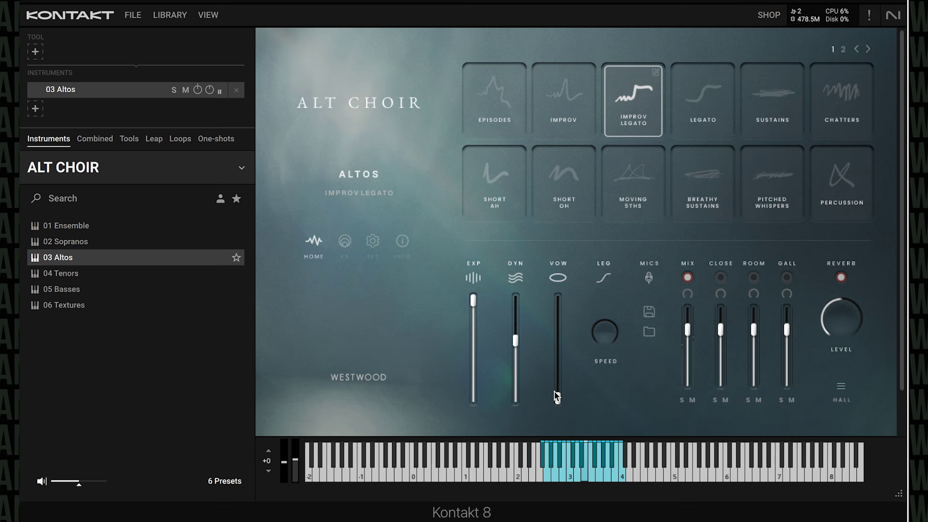
pyautogui.moveTo(555, 399); pyautogui.dragTo(530, 56)
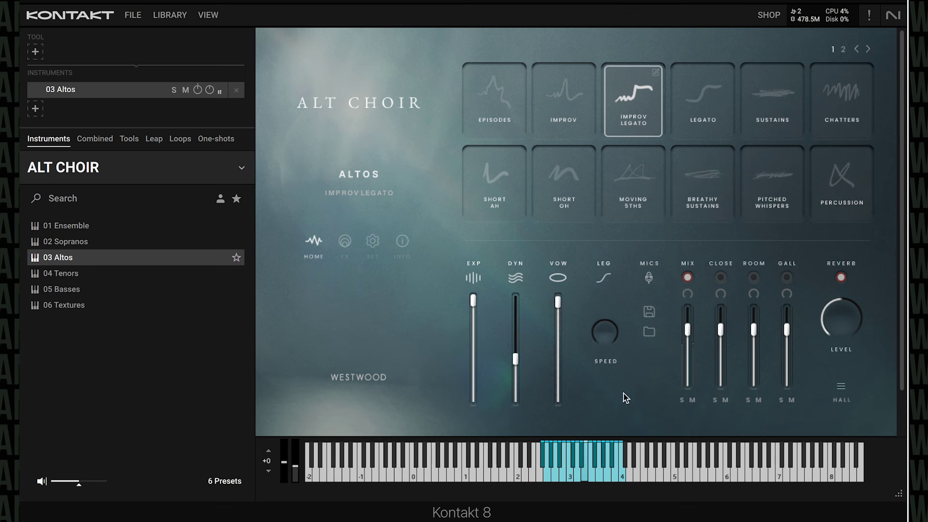
pyautogui.click(719, 100)
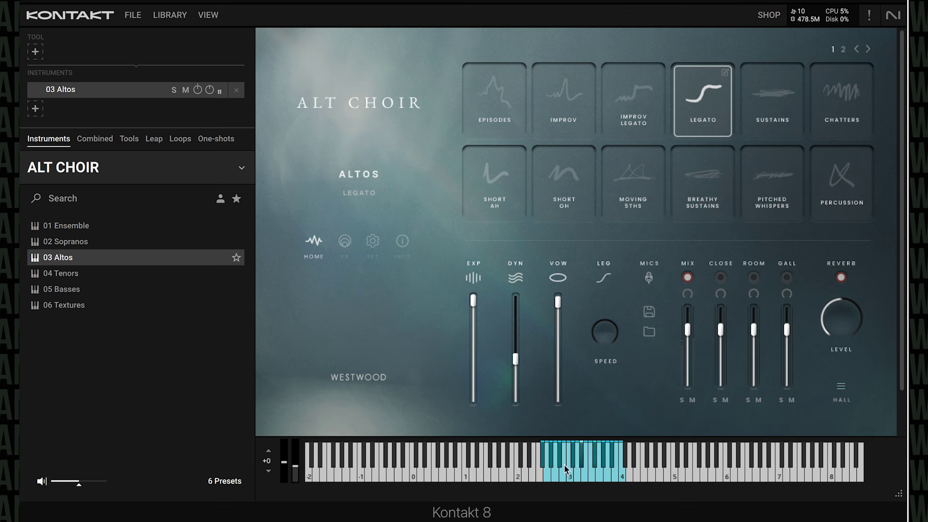
pyautogui.moveTo(612, 341); pyautogui.dragTo(619, 279)
# - Switch the Altos to Sustains, lower the vowel to a bit over a third and raise the dynamics to over half
pyautogui.click(774, 102)
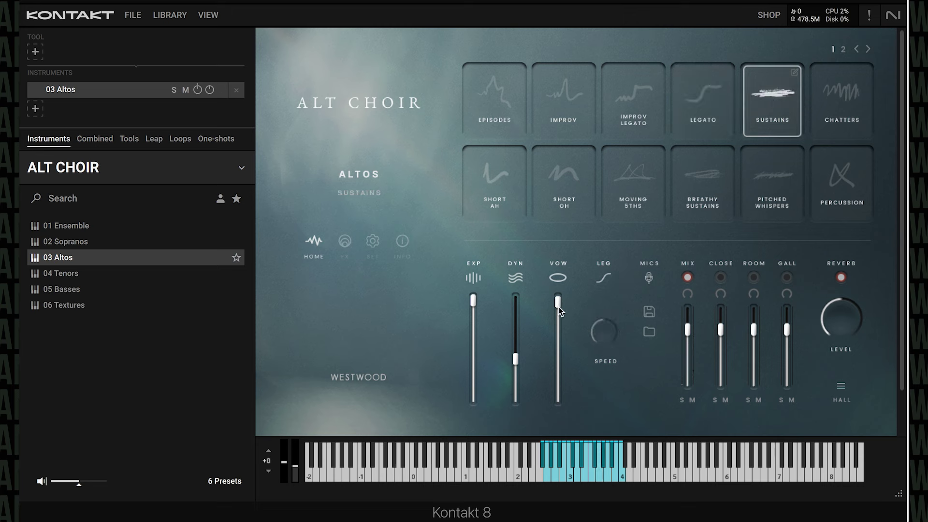
pyautogui.click(560, 384)
pyautogui.moveTo(558, 380); pyautogui.dragTo(558, 360)
pyautogui.moveTo(516, 332); pyautogui.dragTo(514, 282)
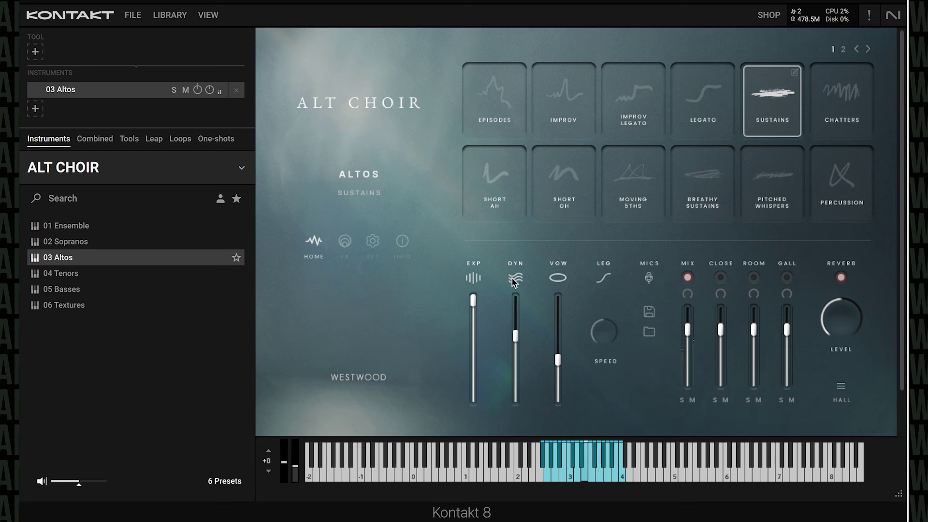
# - Audition the Altos' Chatters, Short Ah and Short Oh articulations, adjusting the dynamics slightly for Chatters
pyautogui.click(847, 107)
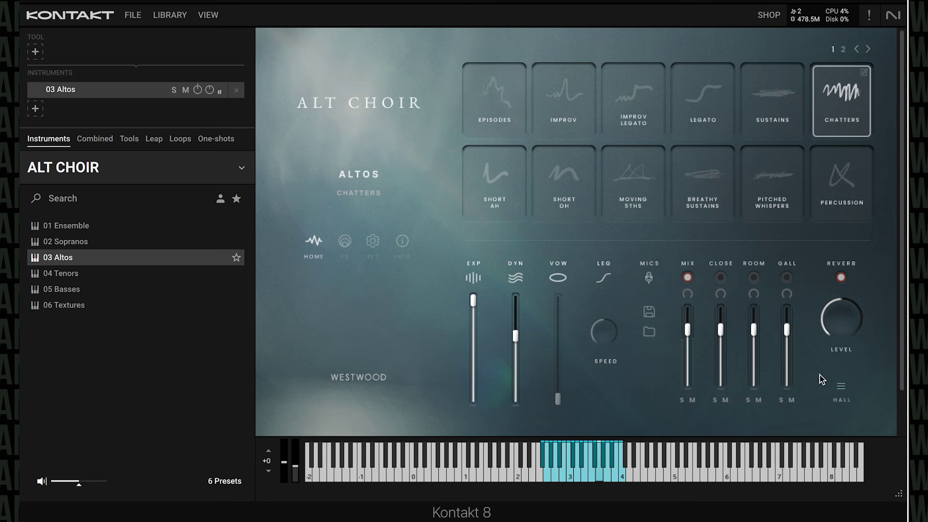
pyautogui.moveTo(515, 338)
pyautogui.mouseDown()
pyautogui.moveTo(527, 512)
pyautogui.moveTo(523, 329)
pyautogui.mouseUp()
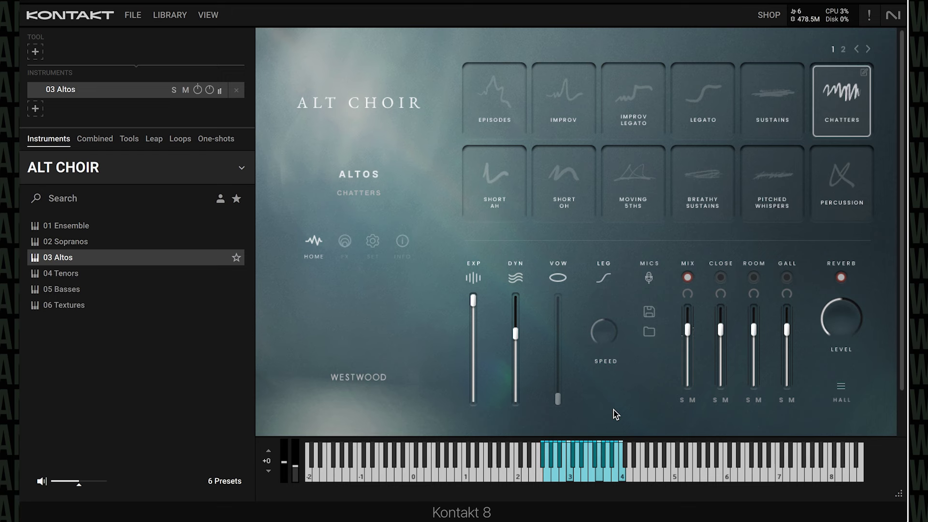
pyautogui.click(505, 191)
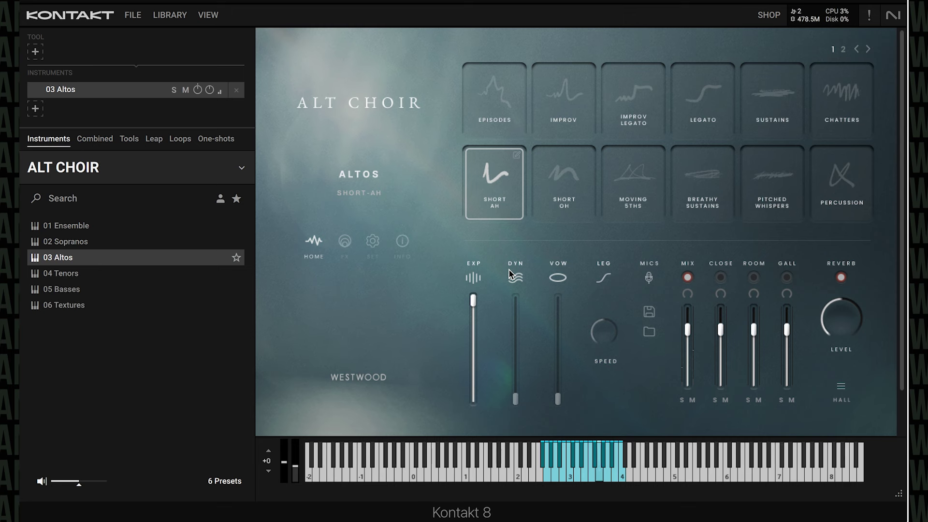
pyautogui.click(580, 191)
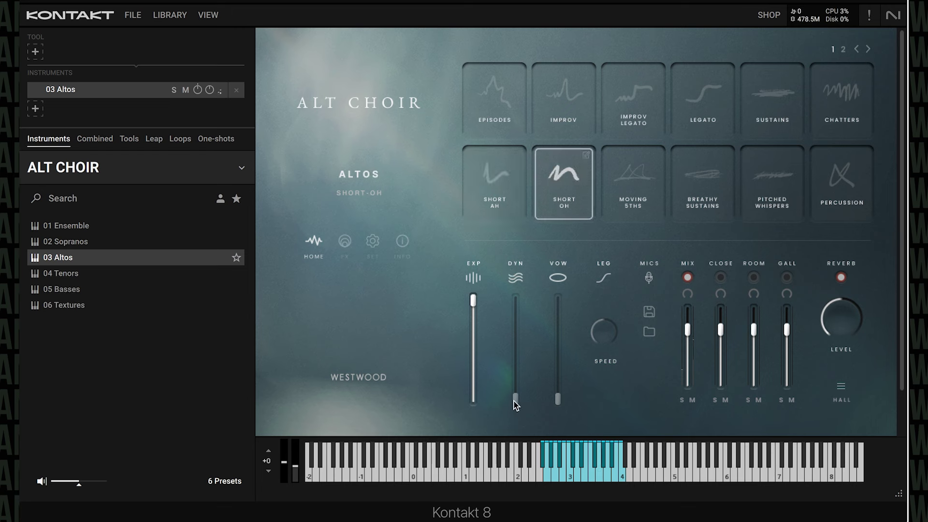
# - Audition the Altos' Moving 5ths, Breathy Sustains, Pitched Whispers and Percussion articulations in turn
pyautogui.click(632, 176)
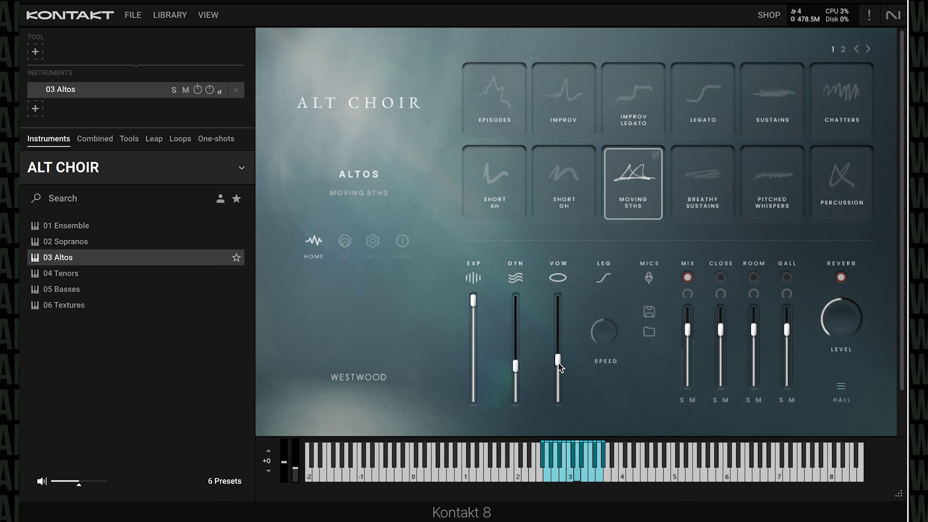
pyautogui.click(724, 188)
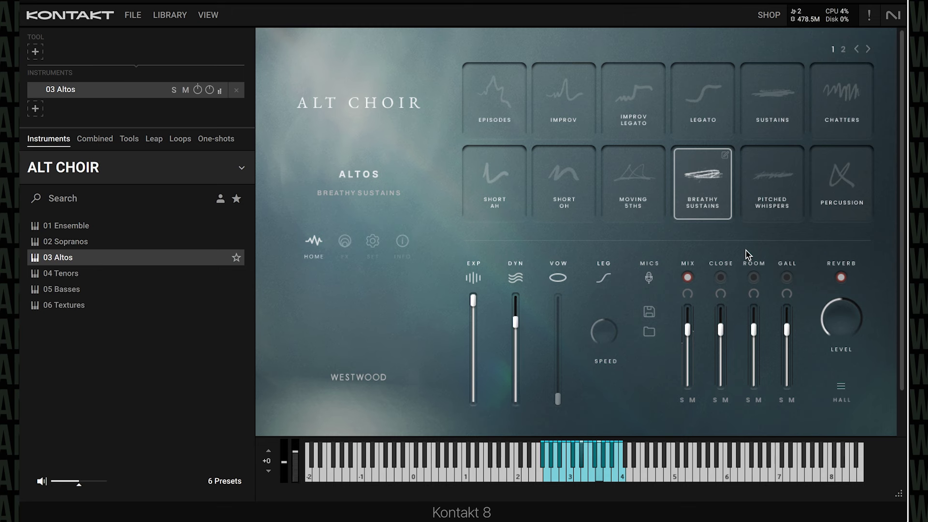
pyautogui.click(768, 214)
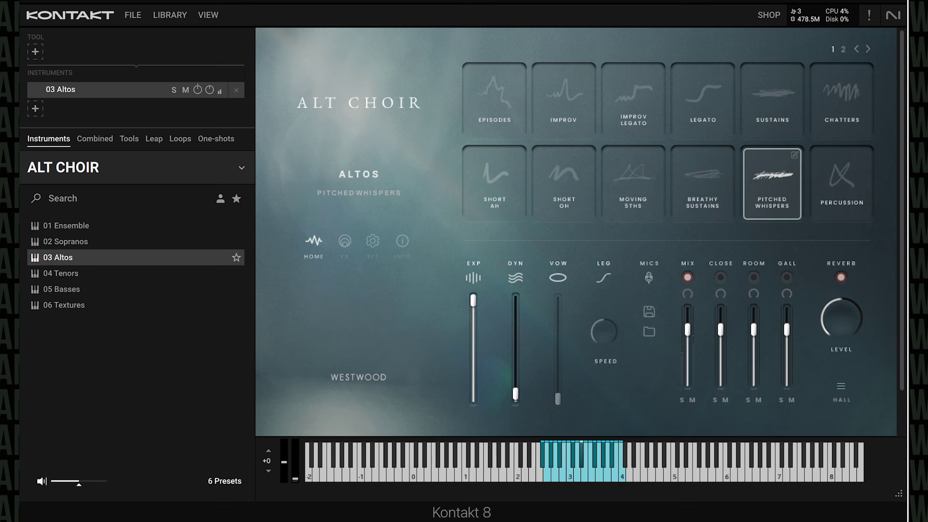
pyautogui.click(844, 168)
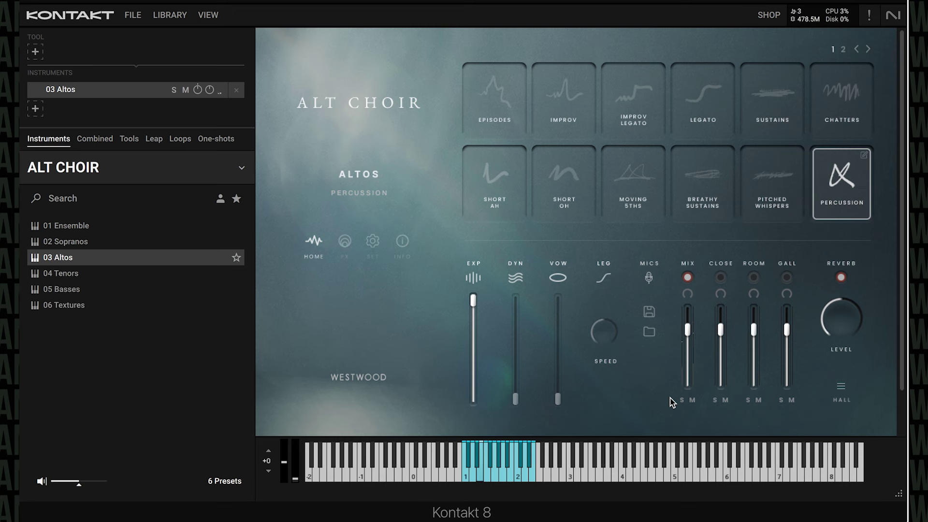
# - Audition the Altos' short and long Waves articulations in Ah, Mm and Oh, plus Soft Mm with the expression pulled down
pyautogui.click(869, 49)
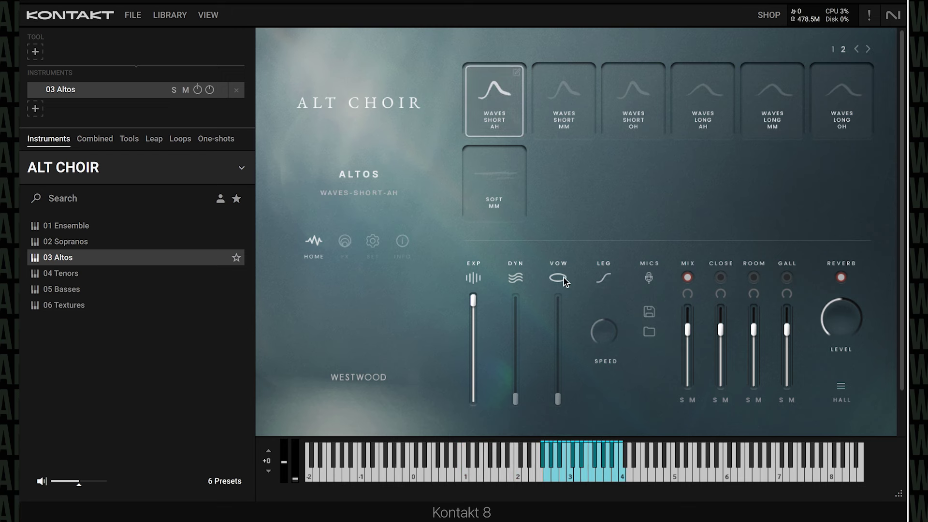
pyautogui.click(568, 108)
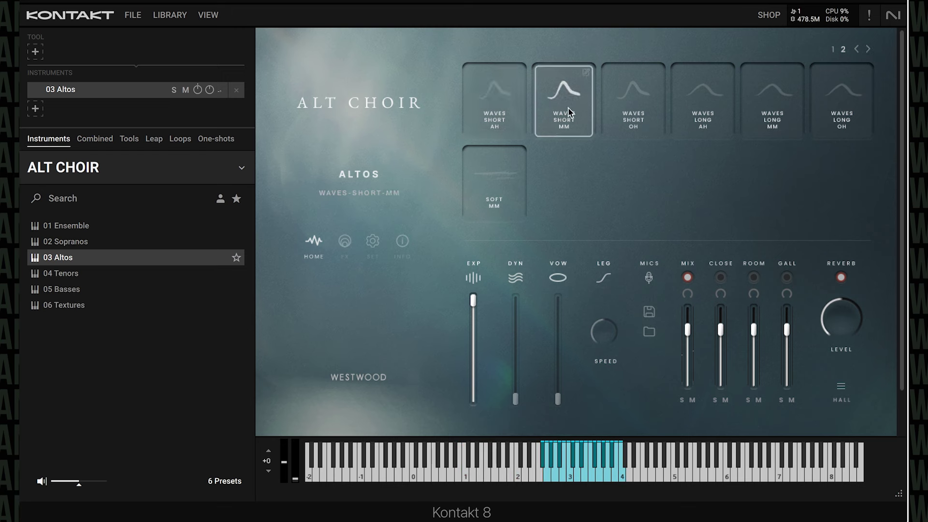
pyautogui.click(616, 120)
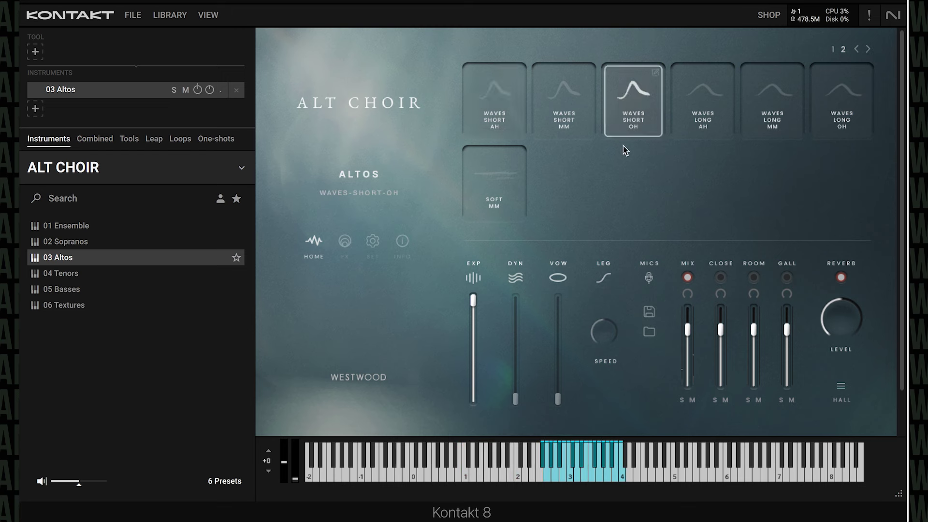
pyautogui.click(696, 115)
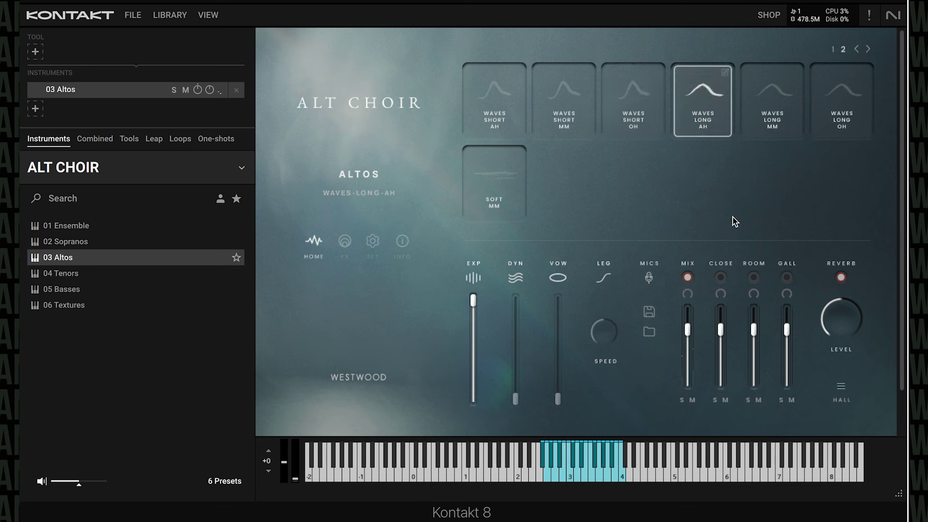
pyautogui.click(782, 128)
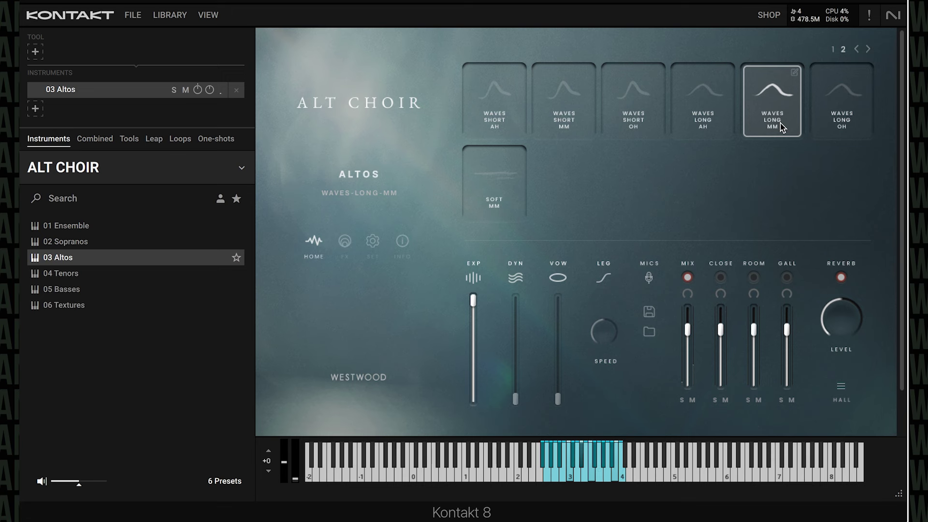
pyautogui.click(869, 124)
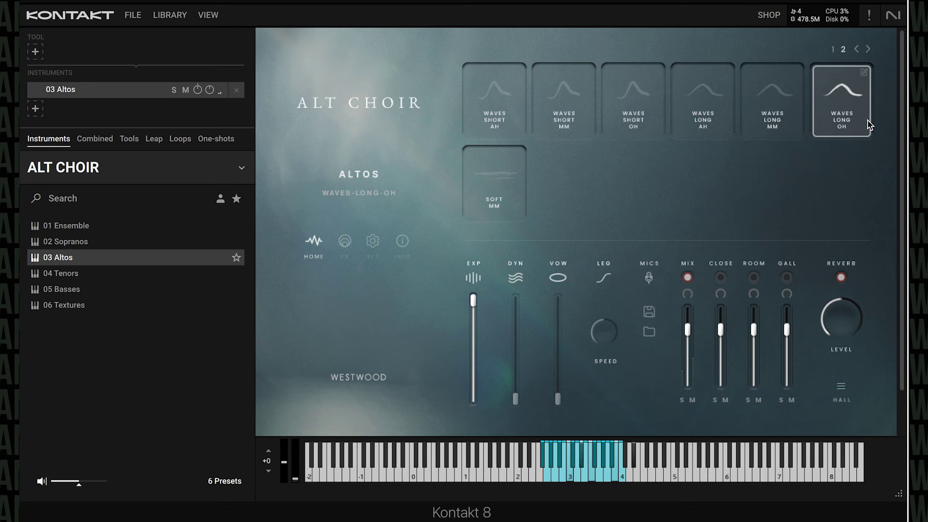
pyautogui.click(502, 196)
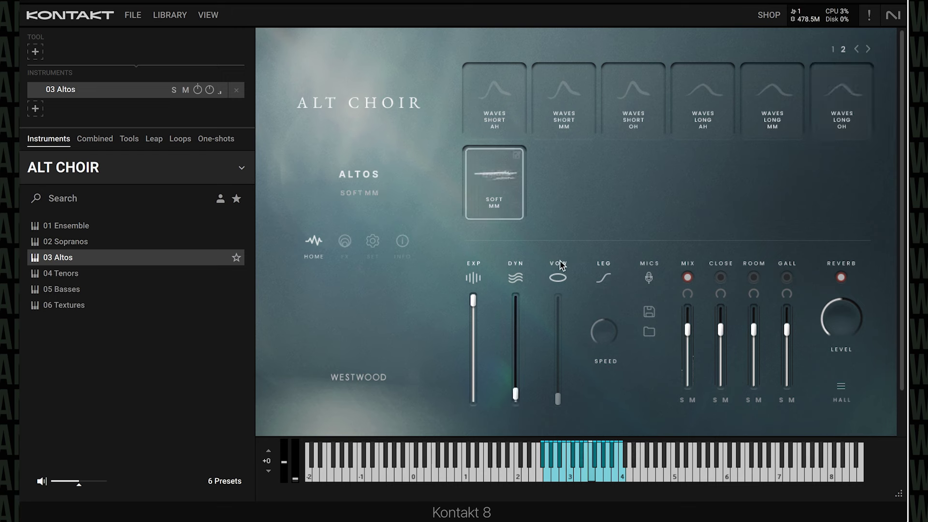
pyautogui.moveTo(473, 301); pyautogui.dragTo(492, 520)
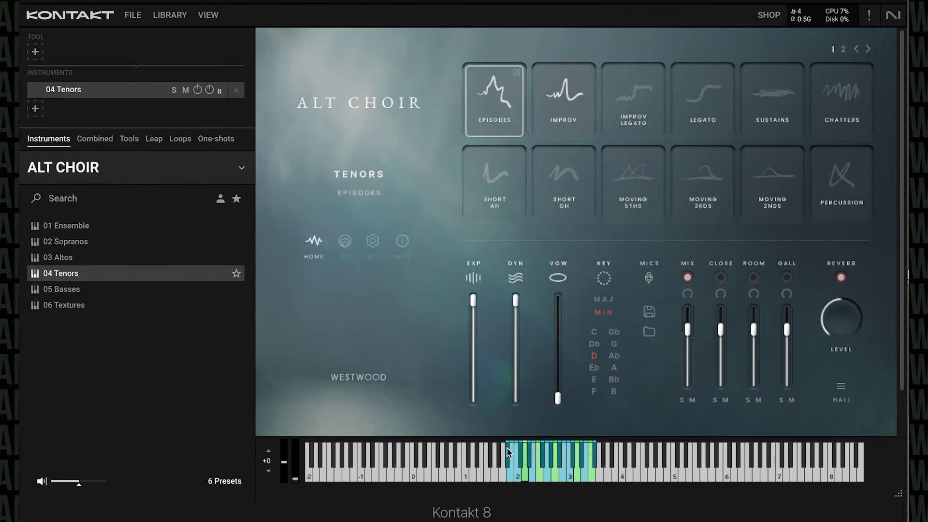
# - Lower the dynamics of the Tenors' Episodes to just under half and set the key to E major
pyautogui.moveTo(515, 302); pyautogui.dragTo(521, 521)
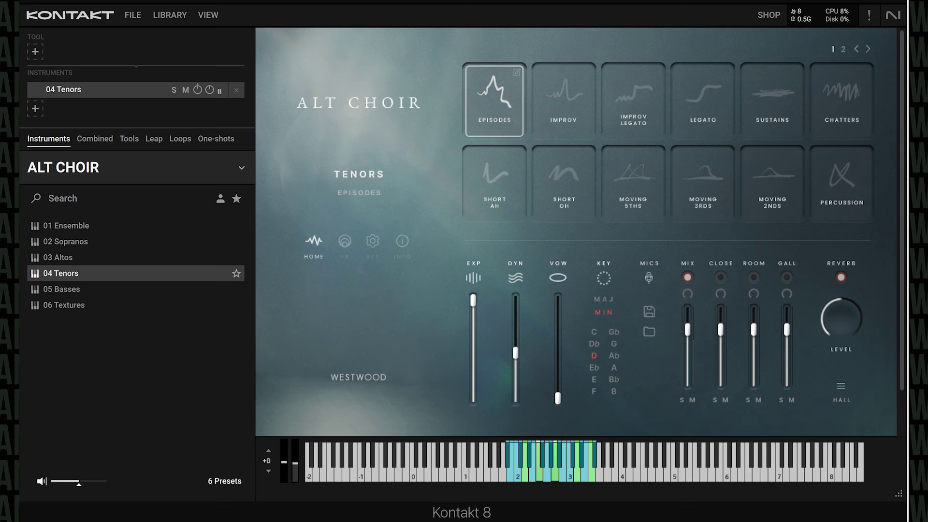
pyautogui.click(598, 373)
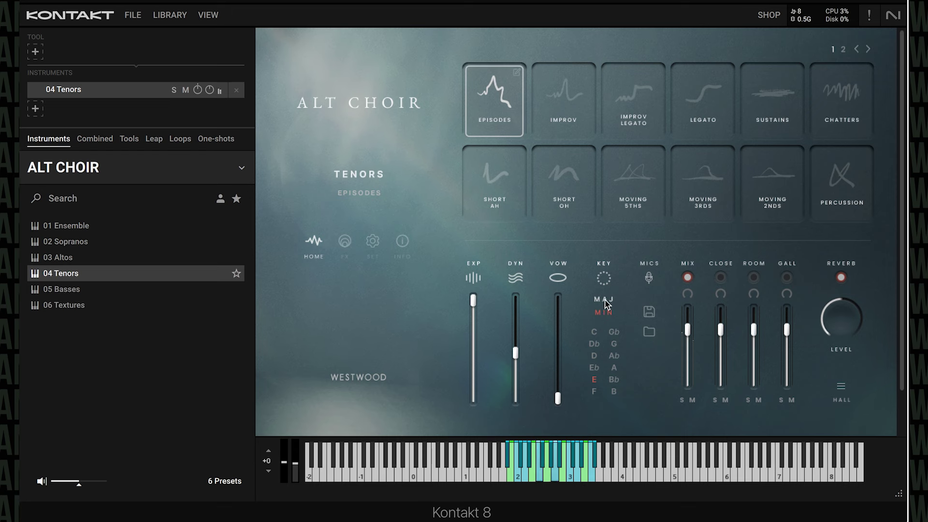
pyautogui.click(605, 300)
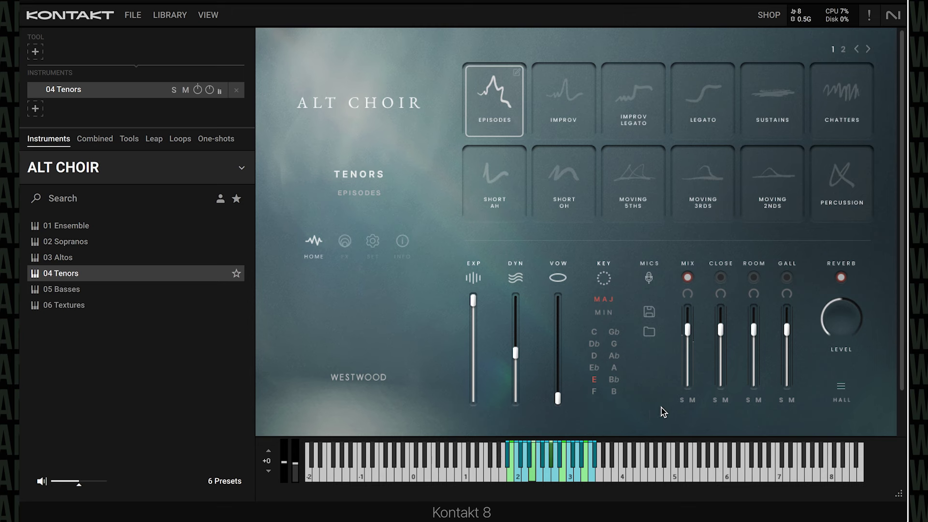
# - Switch the Tenors to Improv Legato, raise the vowel to about a fifth and turn the legato speed fully up
pyautogui.click(635, 117)
pyautogui.moveTo(608, 333); pyautogui.dragTo(608, 310)
pyautogui.moveTo(557, 398); pyautogui.dragTo(558, 332)
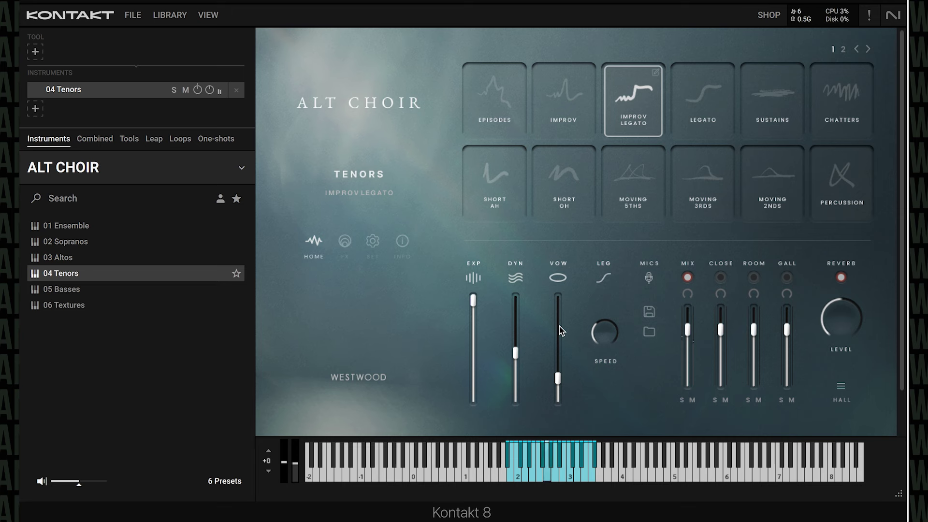
pyautogui.moveTo(605, 334); pyautogui.dragTo(608, 290)
# - Switch the Tenors to Legato and raise the vowel and dynamics to about two thirds
pyautogui.click(704, 121)
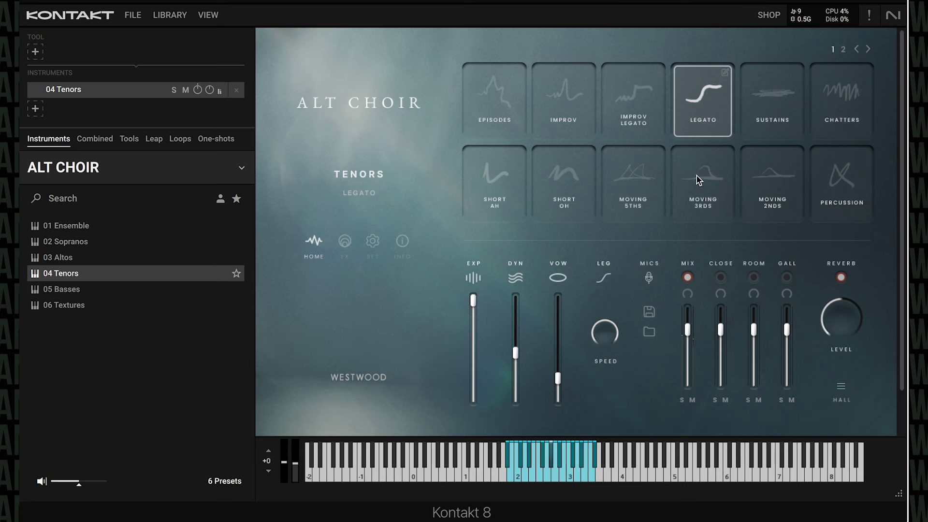
pyautogui.moveTo(560, 343); pyautogui.dragTo(564, 225)
pyautogui.moveTo(515, 349); pyautogui.dragTo(521, 276)
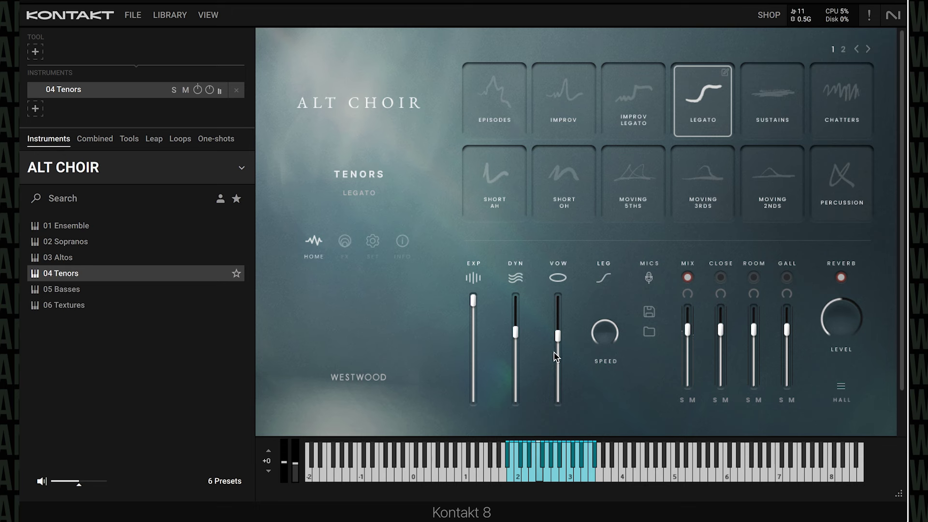
# - Audition the Tenors' Sustains, Chatters, Short Ah and Short Oh articulations in turn
pyautogui.click(780, 98)
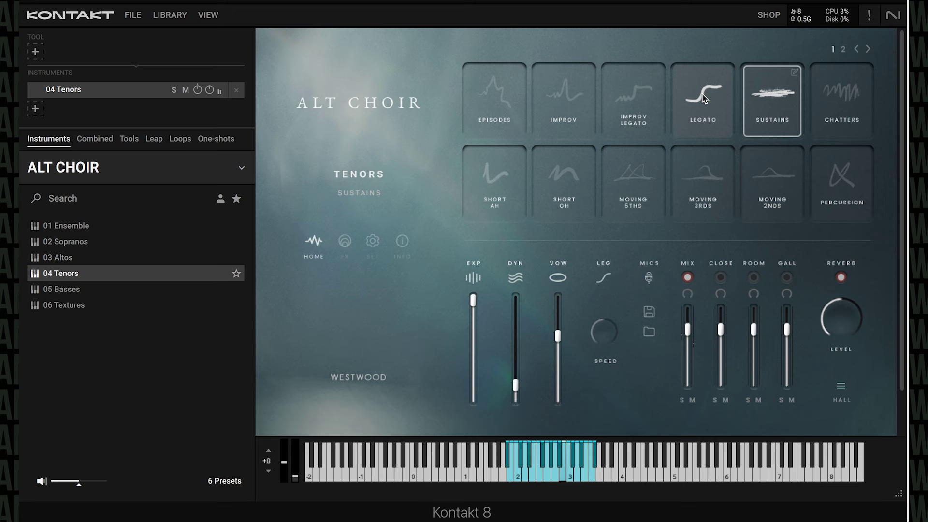
pyautogui.click(856, 106)
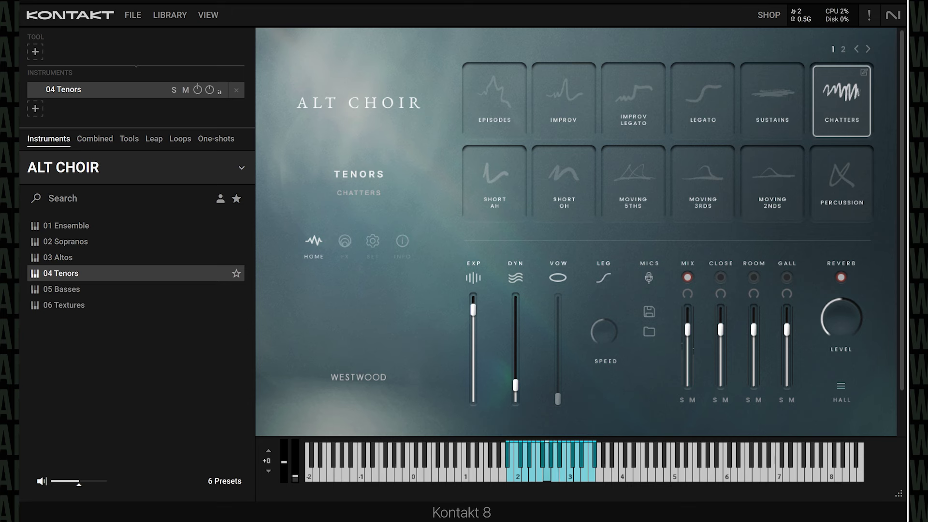
pyautogui.click(513, 182)
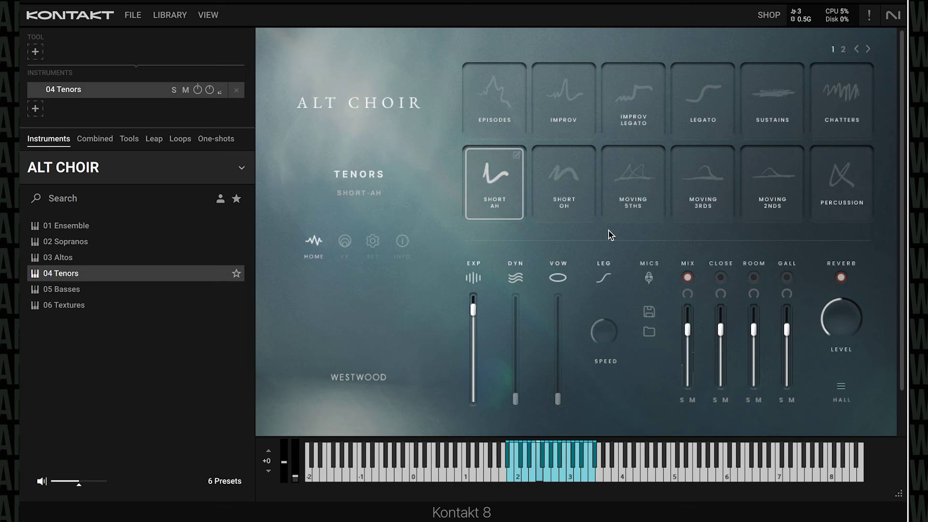
pyautogui.click(559, 197)
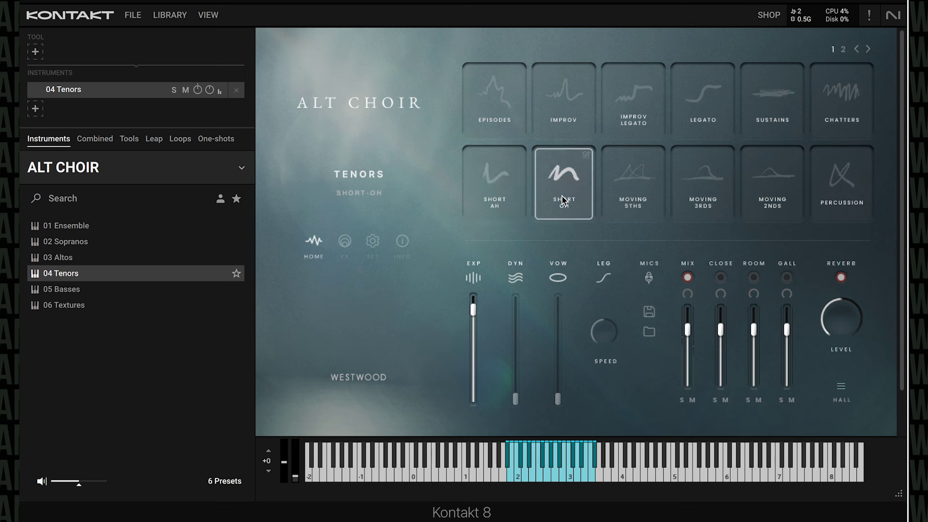
# - Switch the Tenors to Moving 5ths, try higher dynamics, and bring both vowel and dynamics down to about a tenth
pyautogui.click(643, 196)
pyautogui.moveTo(515, 389); pyautogui.dragTo(545, 166)
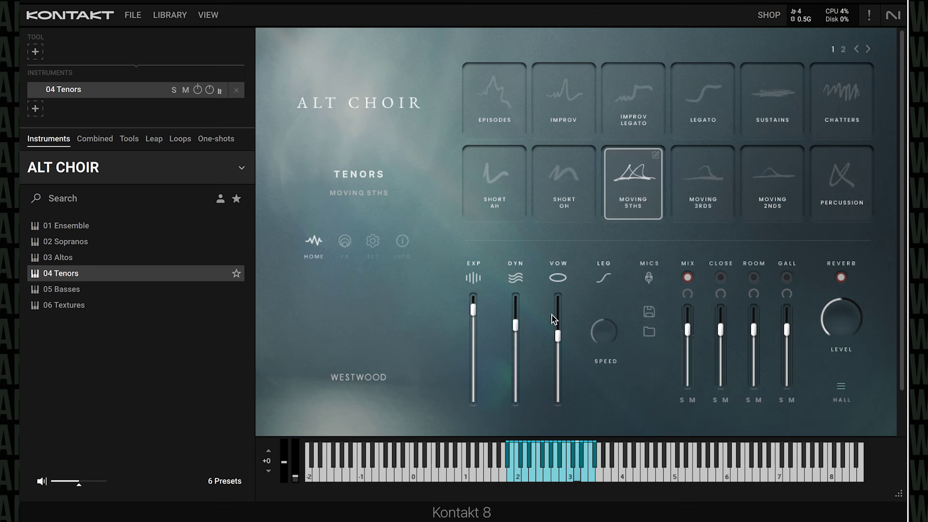
pyautogui.moveTo(558, 332); pyautogui.dragTo(567, 424)
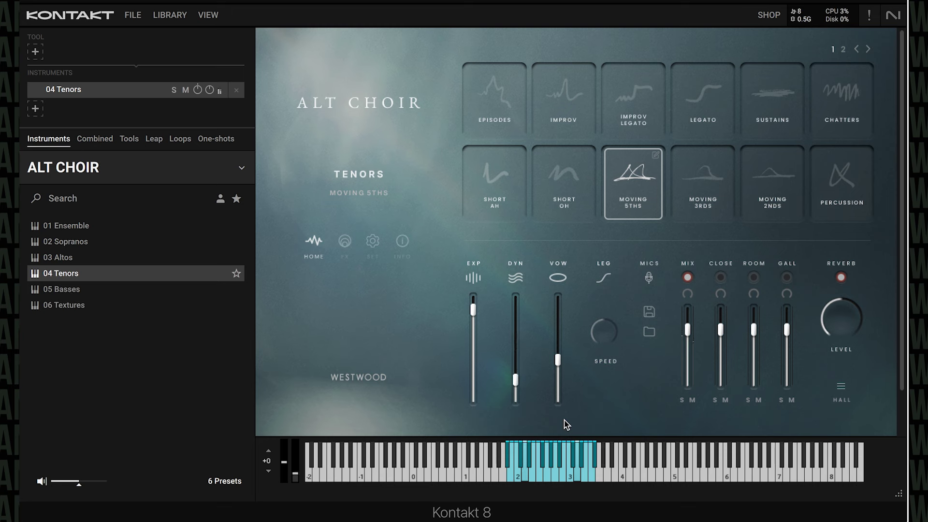
pyautogui.moveTo(561, 373); pyautogui.dragTo(557, 455)
pyautogui.moveTo(516, 382); pyautogui.dragTo(518, 409)
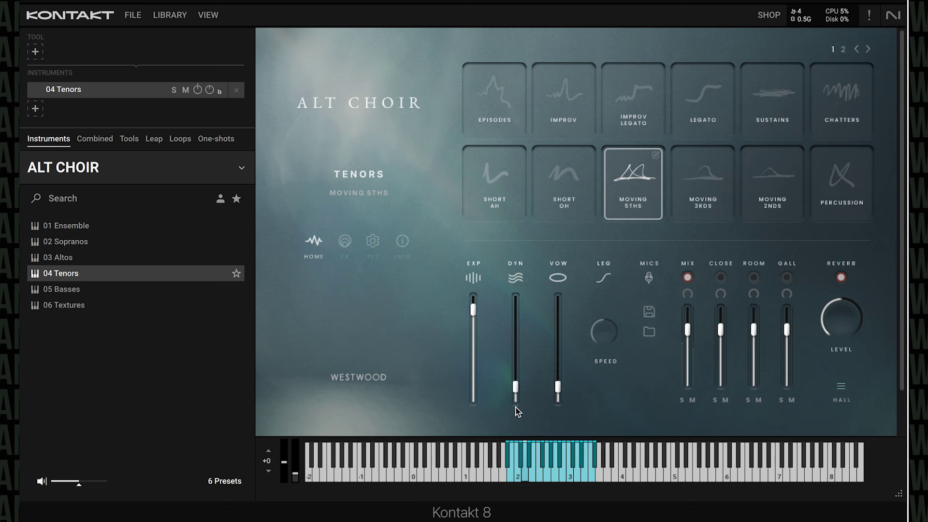
# - Audition the Tenors' Moving 3rds with the vowel raised to about two thirds, plus Moving 2nds and Percussion
pyautogui.click(701, 213)
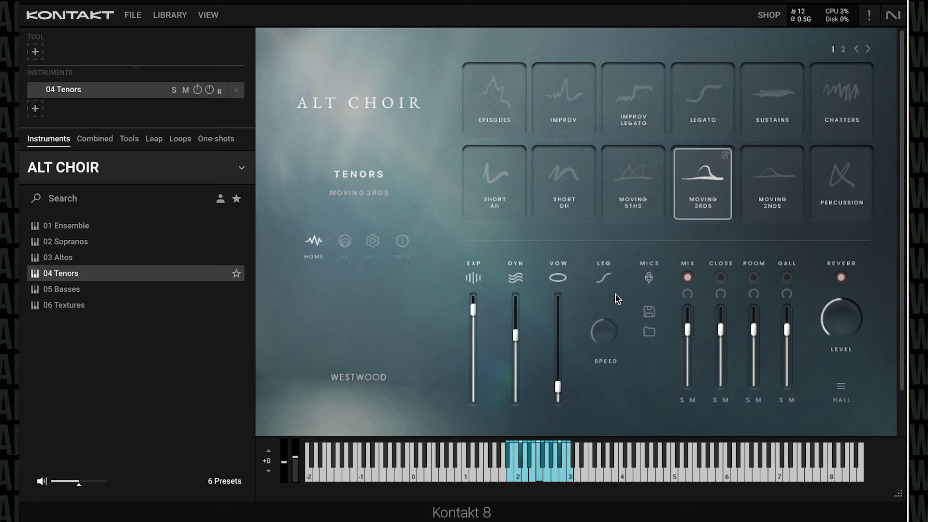
pyautogui.moveTo(558, 390); pyautogui.dragTo(570, 310)
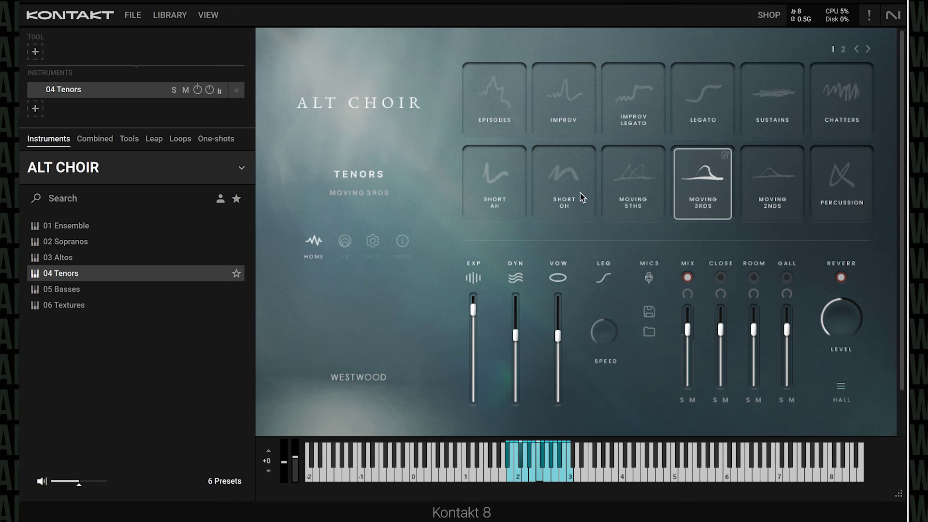
pyautogui.click(765, 197)
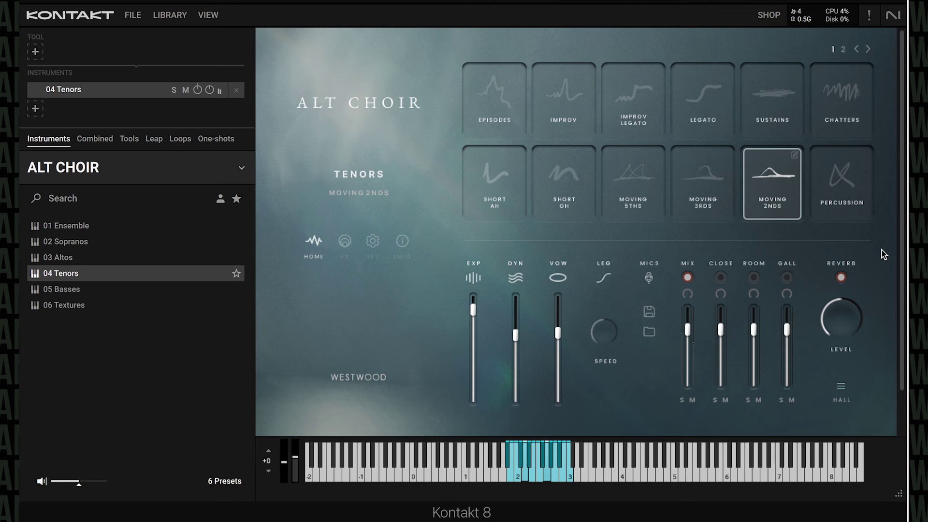
pyautogui.click(849, 191)
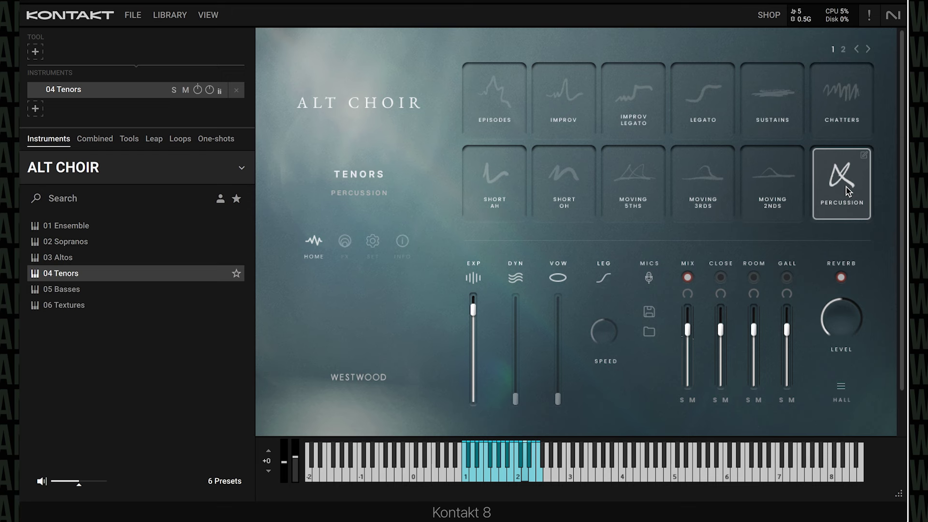
# - Audition the Tenors' short and long Waves articulations in Ah, Mm and Oh
pyautogui.click(869, 49)
pyautogui.click(508, 108)
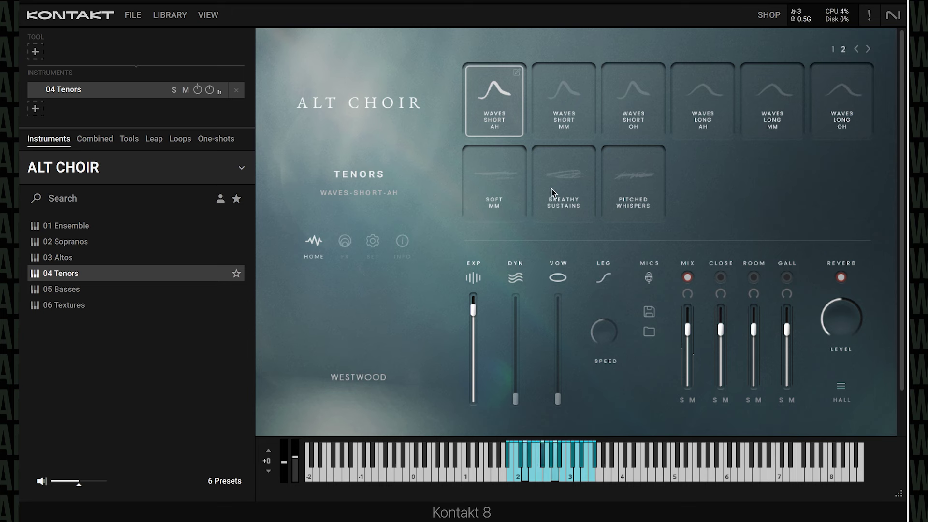
pyautogui.click(567, 109)
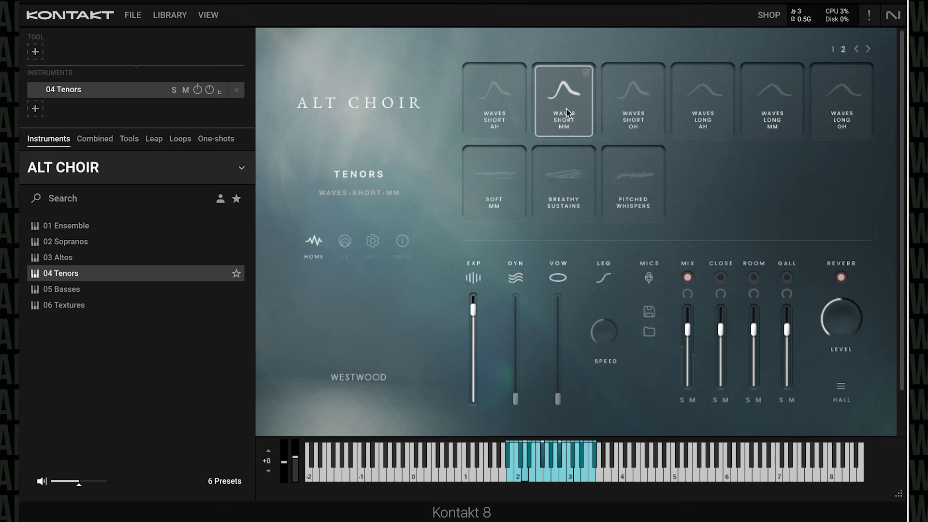
pyautogui.click(645, 122)
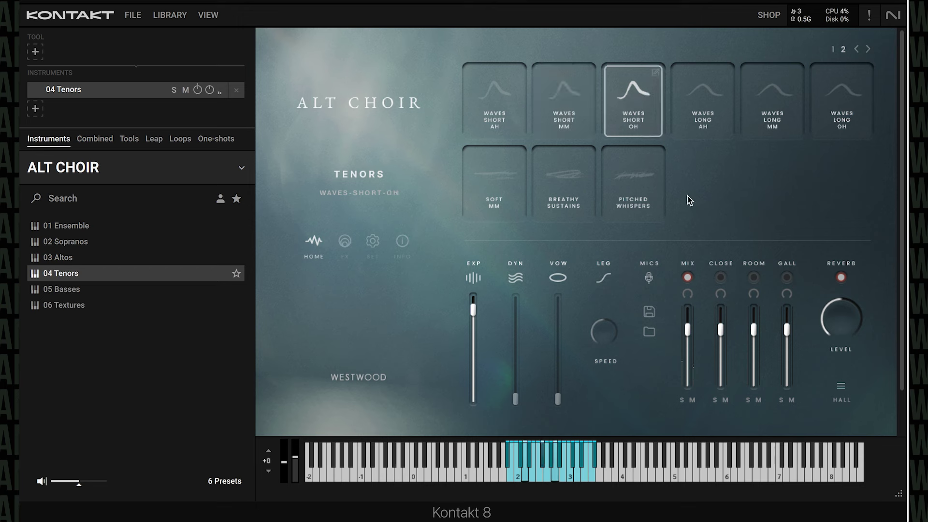
pyautogui.click(698, 130)
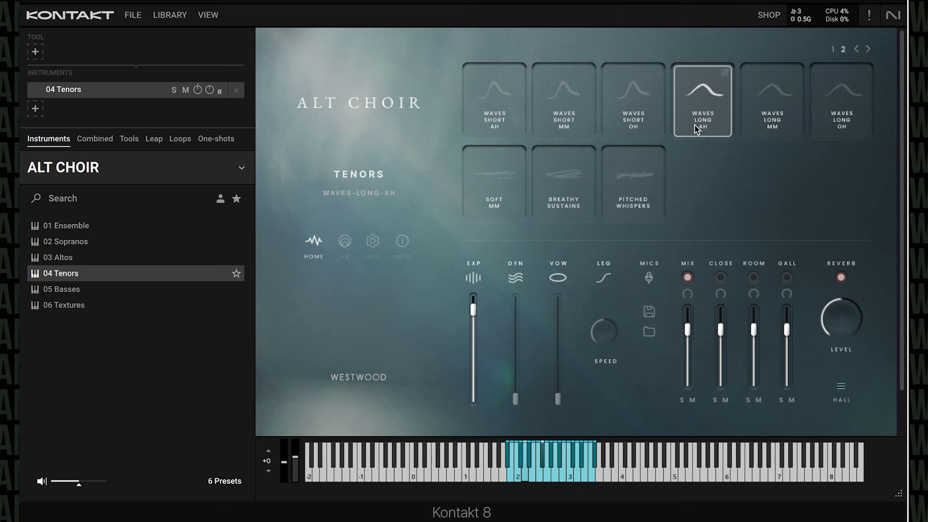
pyautogui.click(772, 107)
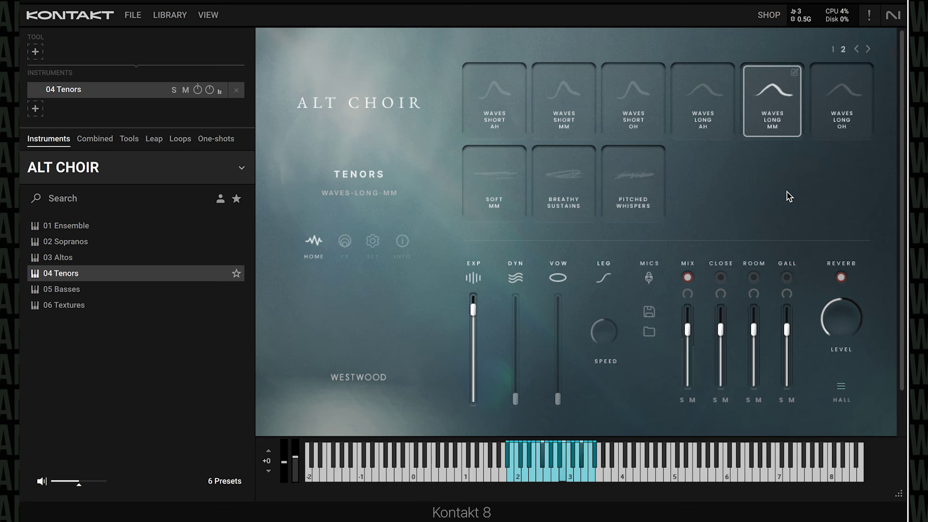
pyautogui.click(847, 114)
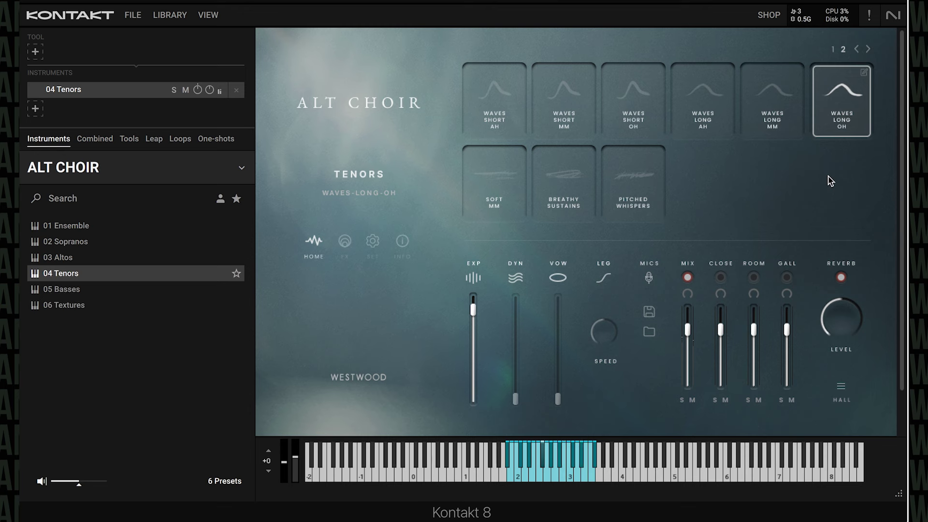
# - Audition the Tenors' Soft Mm, Breathy Sustains and Pitched Whispers articulations
pyautogui.click(510, 203)
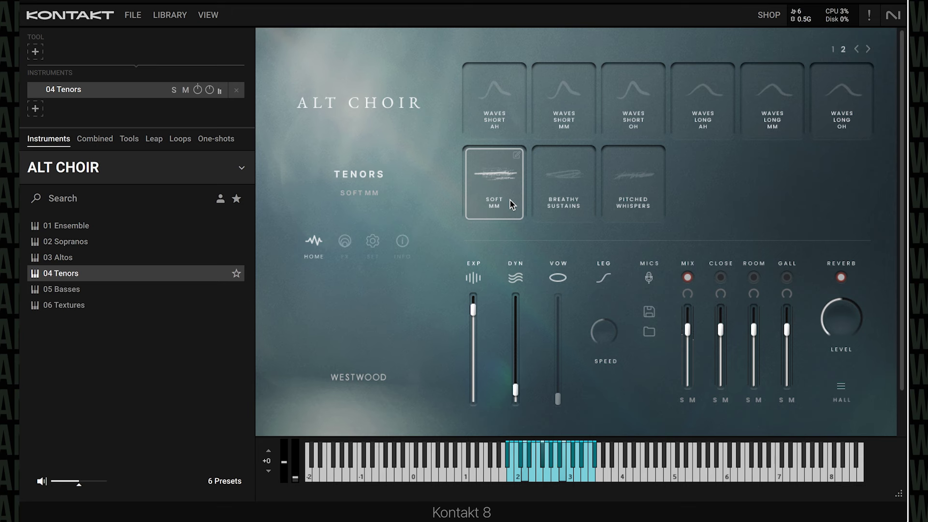
pyautogui.click(576, 194)
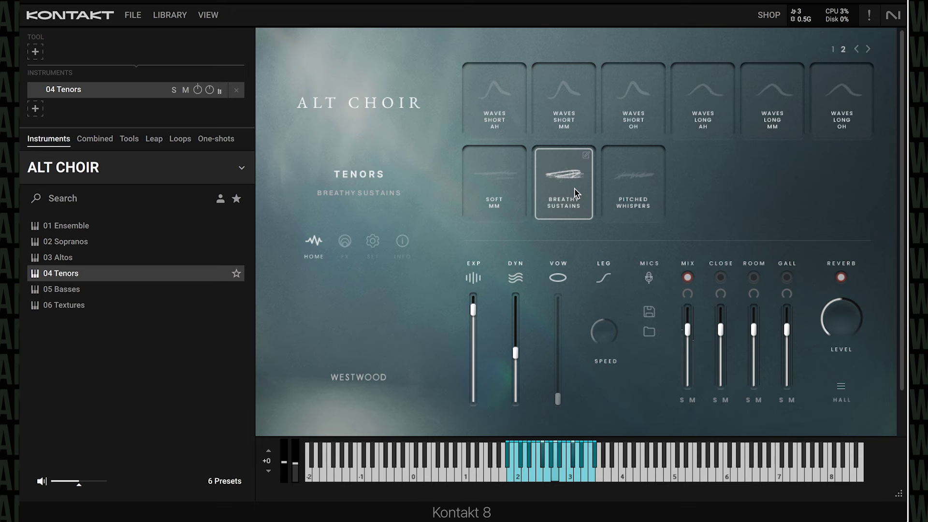
pyautogui.click(644, 199)
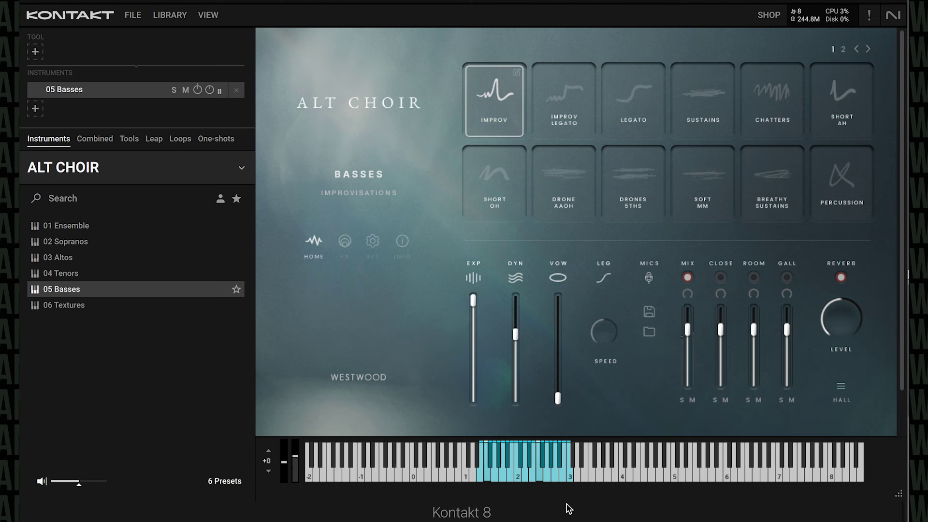
# - Switch the Basses to Improv Legato, raise the dynamics to just under half and the vowel to over half
pyautogui.click(569, 115)
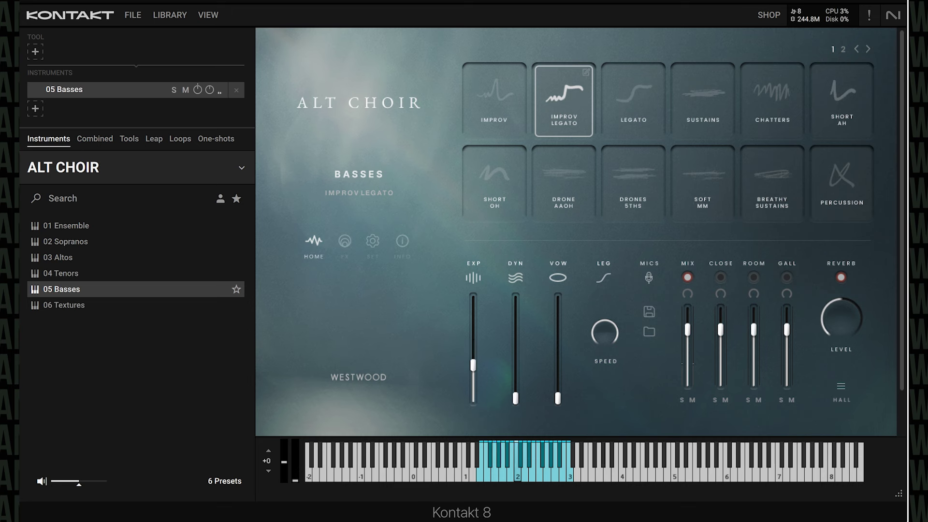
pyautogui.moveTo(516, 396); pyautogui.dragTo(476, 290)
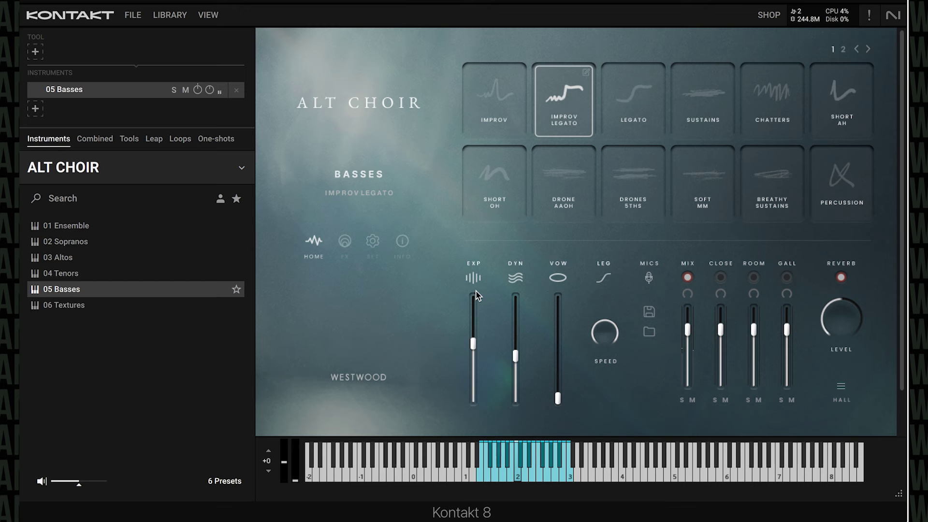
pyautogui.moveTo(558, 402); pyautogui.dragTo(568, 302)
# - Audition the Basses' Legato, Sustains, Chatters, Short Ah and Short Oh articulations in turn
pyautogui.click(644, 95)
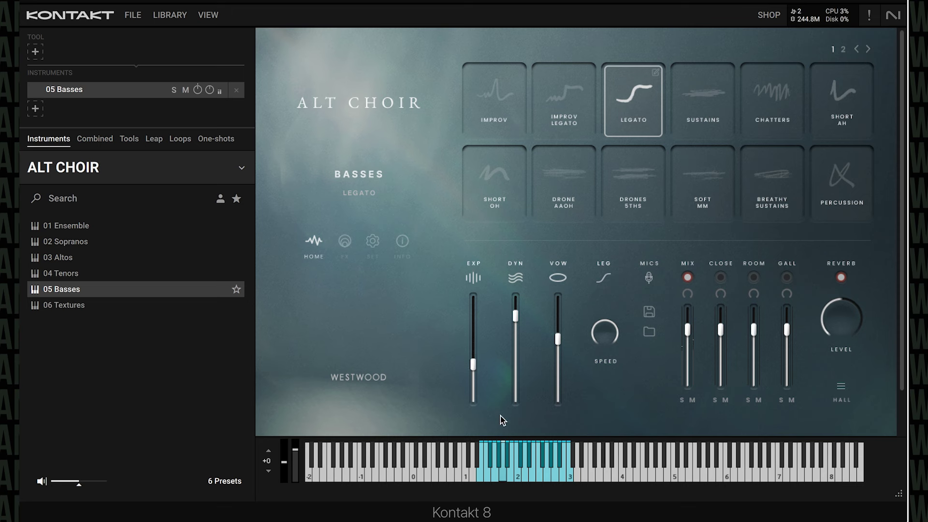
pyautogui.click(714, 110)
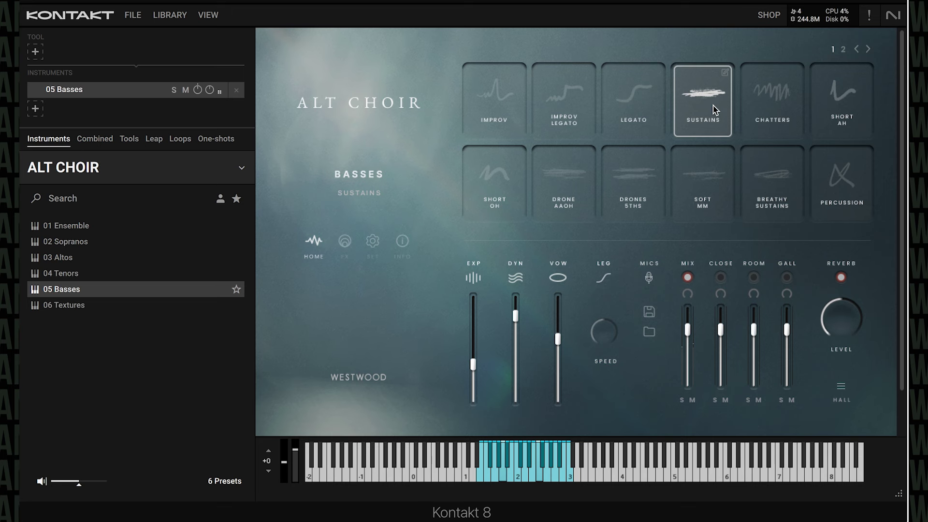
pyautogui.click(781, 118)
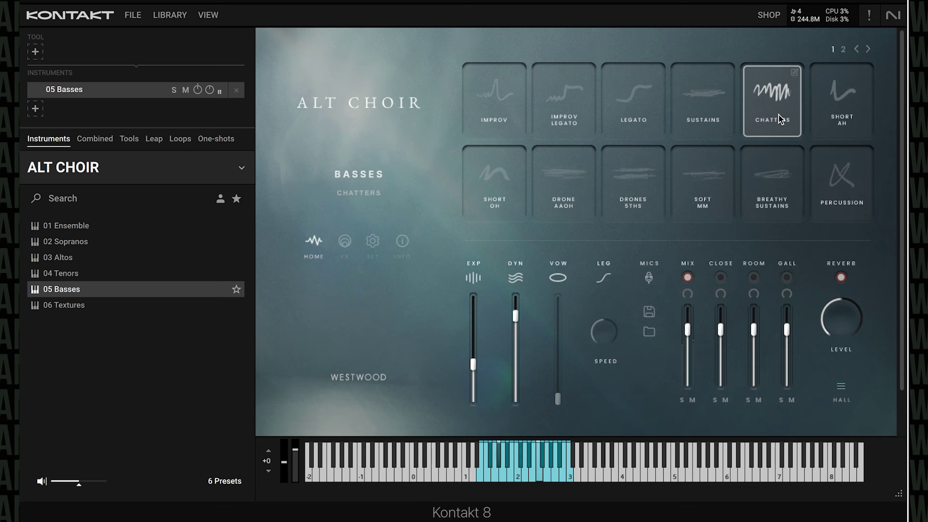
pyautogui.click(841, 122)
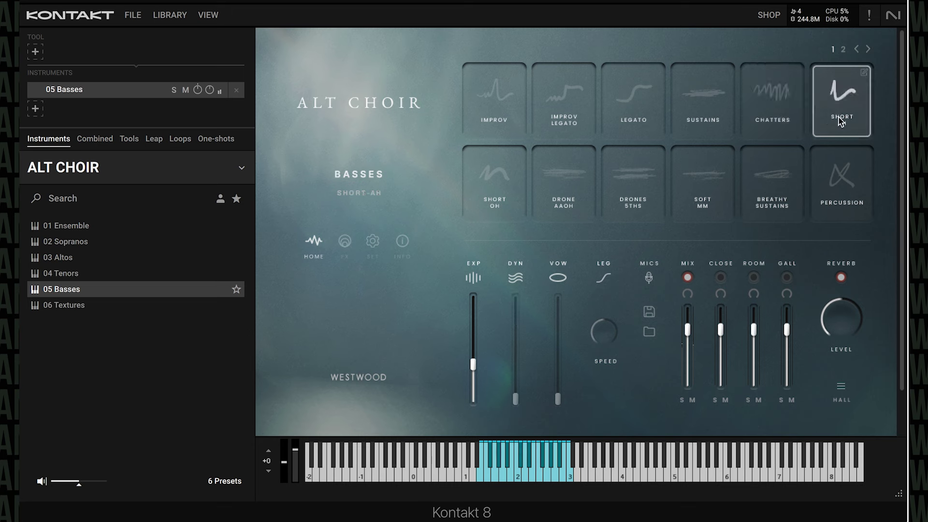
pyautogui.click(465, 175)
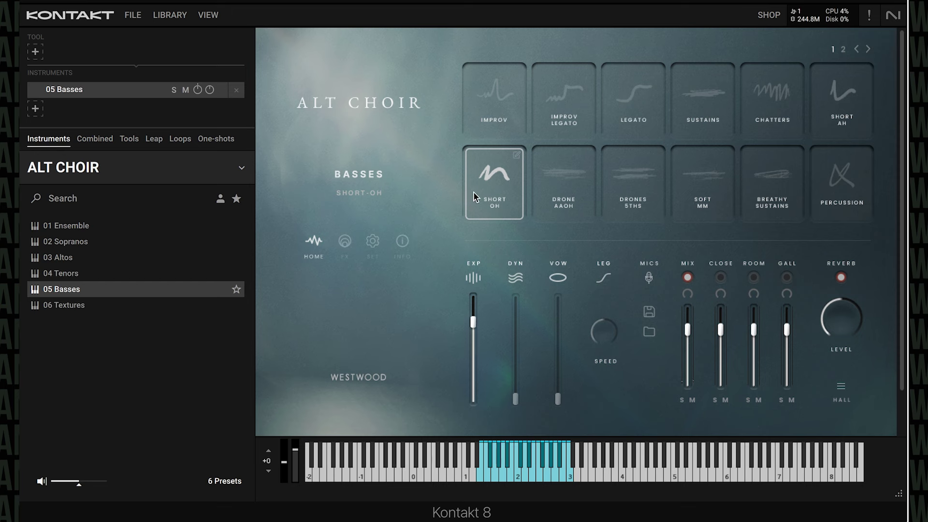
# - Switch the Basses to Drone Aaoh and lower the dynamics to about a fifth
pyautogui.click(570, 207)
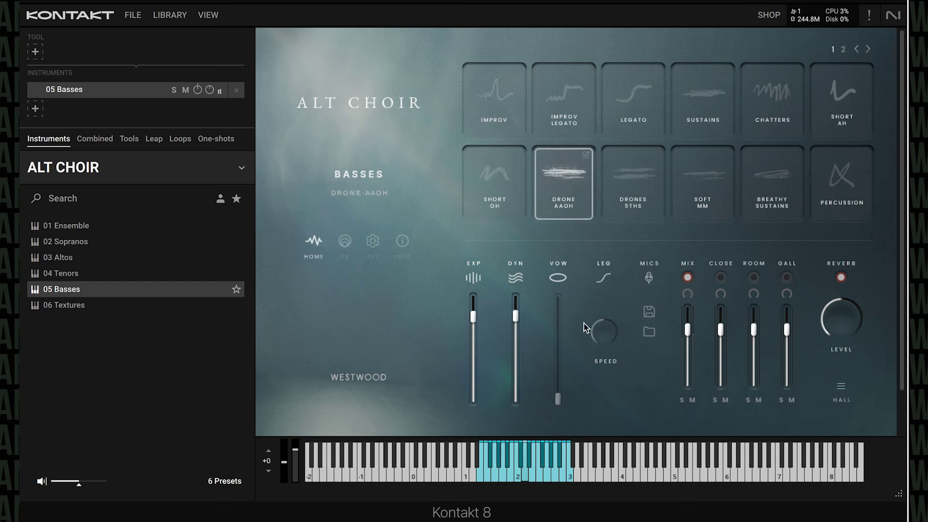
pyautogui.moveTo(515, 317); pyautogui.dragTo(520, 503)
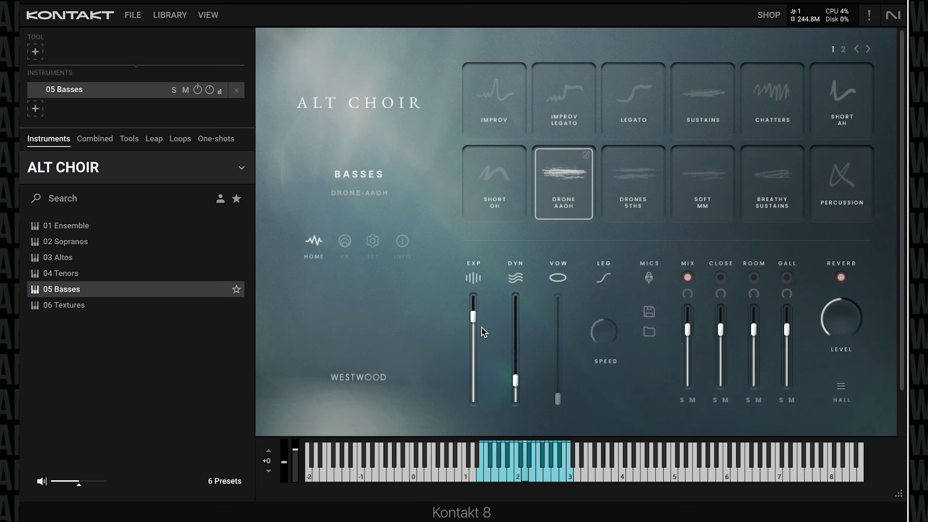
# - Switch the Basses to Drones 5ths, raise the dynamics to about 70% and set the expression to about two-thirds
pyautogui.moveTo(474, 318); pyautogui.dragTo(472, 429)
pyautogui.click(607, 210)
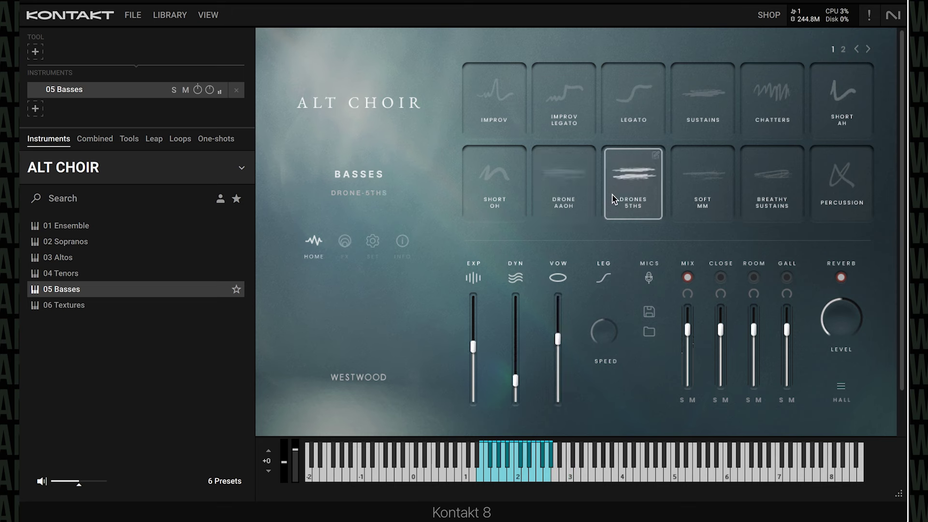
pyautogui.moveTo(518, 394); pyautogui.dragTo(519, 199)
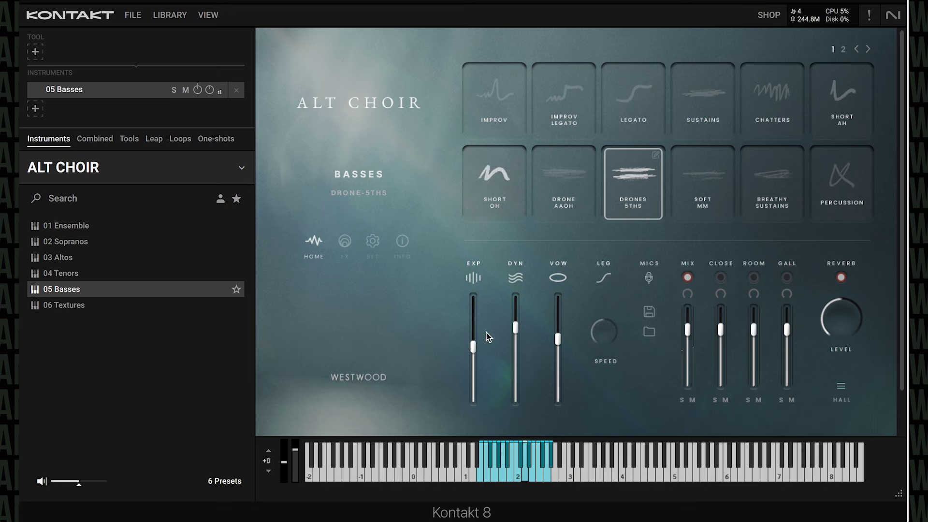
pyautogui.moveTo(474, 326); pyautogui.dragTo(480, 300)
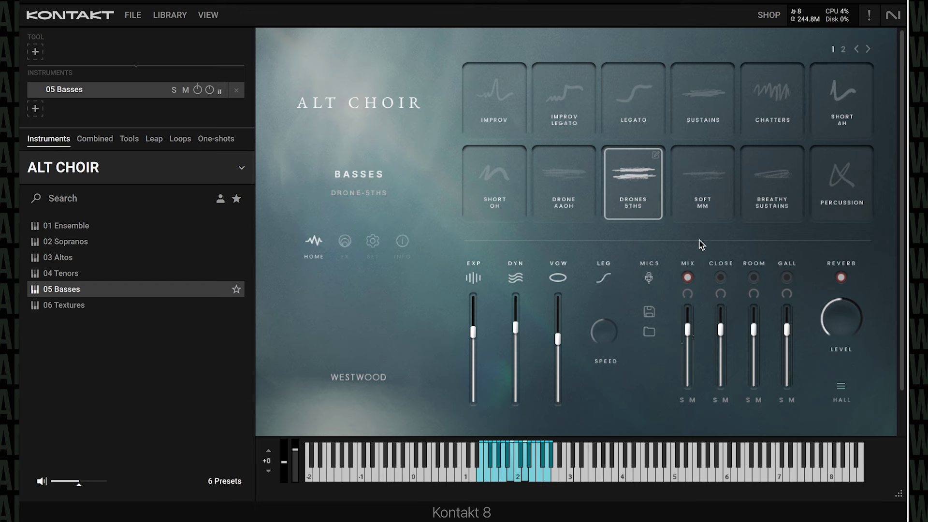
# - Audition the Basses' Soft Mm and Breathy Sustains, lowering the expression to about 40% and raising the dynamics to just over half
pyautogui.click(709, 211)
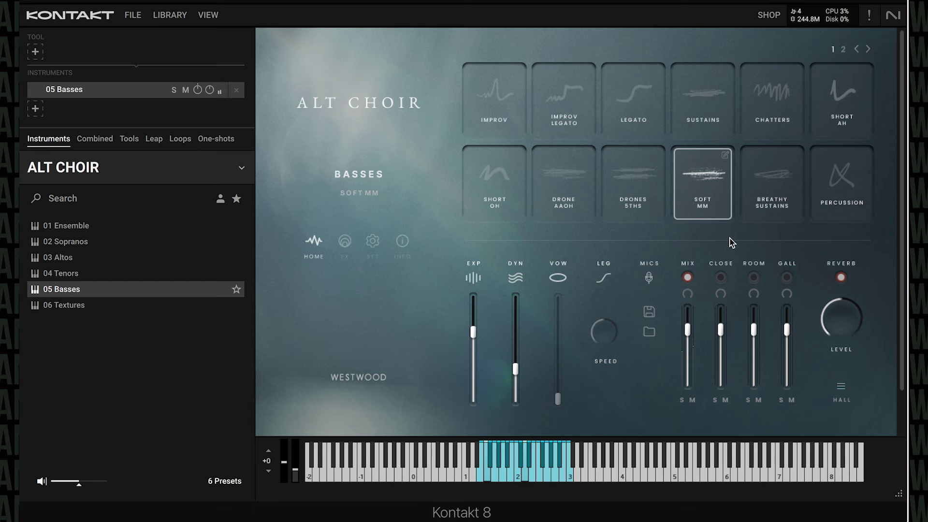
pyautogui.click(769, 196)
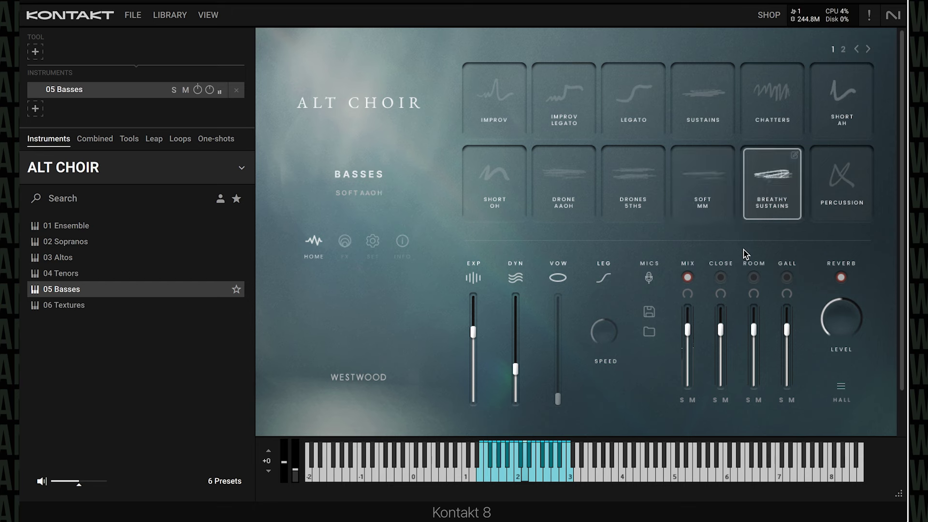
pyautogui.moveTo(472, 332); pyautogui.dragTo(473, 414)
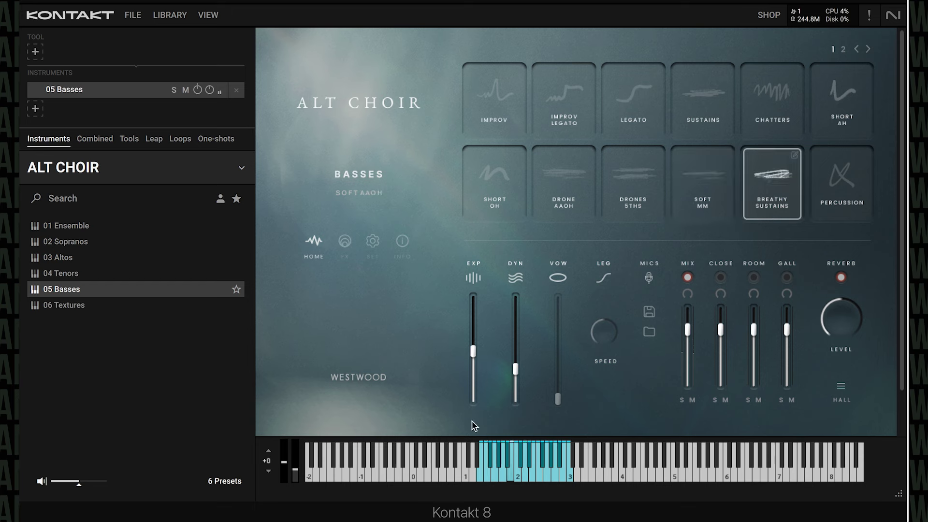
pyautogui.moveTo(518, 358); pyautogui.dragTo(520, 276)
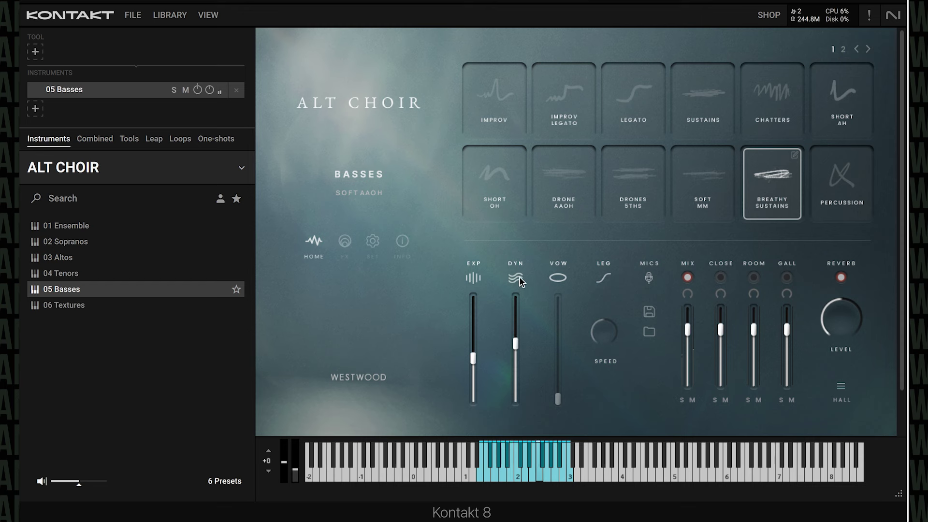
# - Audition the Basses' Percussion articulation and the Waves Short Ah and Waves Short Mm articulations from the second page
pyautogui.click(836, 203)
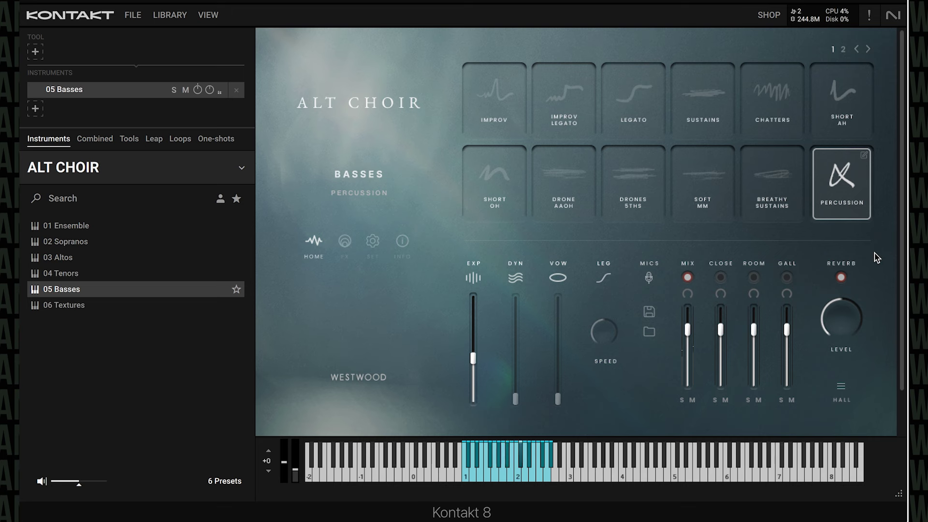
pyautogui.click(868, 48)
pyautogui.click(491, 103)
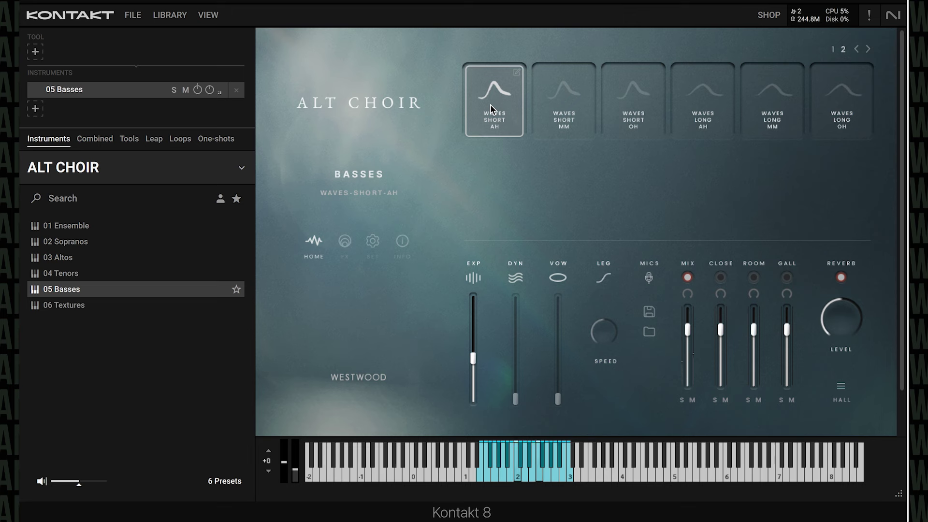
pyautogui.click(560, 103)
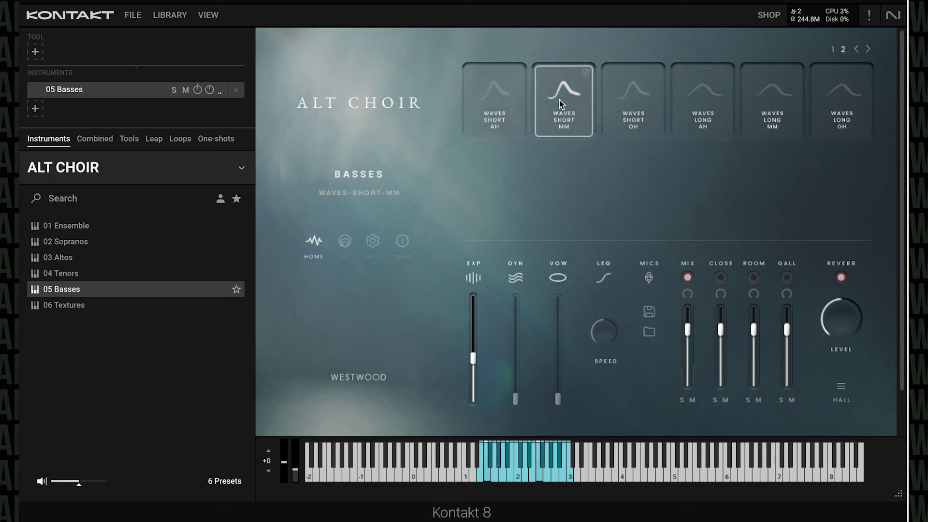
# - Raise the Basses' expression to about 85% and audition Waves Short Oh, Waves Long Ah and Waves Long Mm
pyautogui.moveTo(474, 358); pyautogui.dragTo(475, 202)
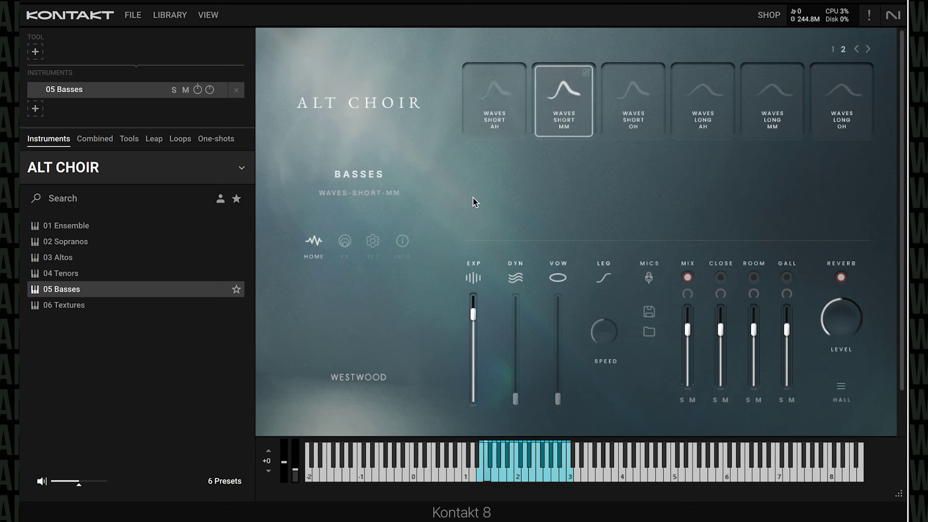
pyautogui.click(625, 124)
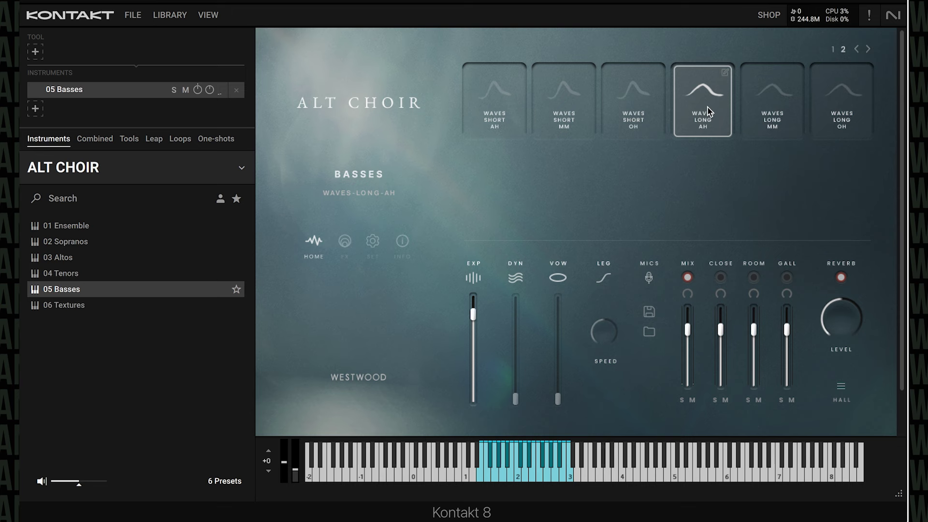
pyautogui.click(773, 114)
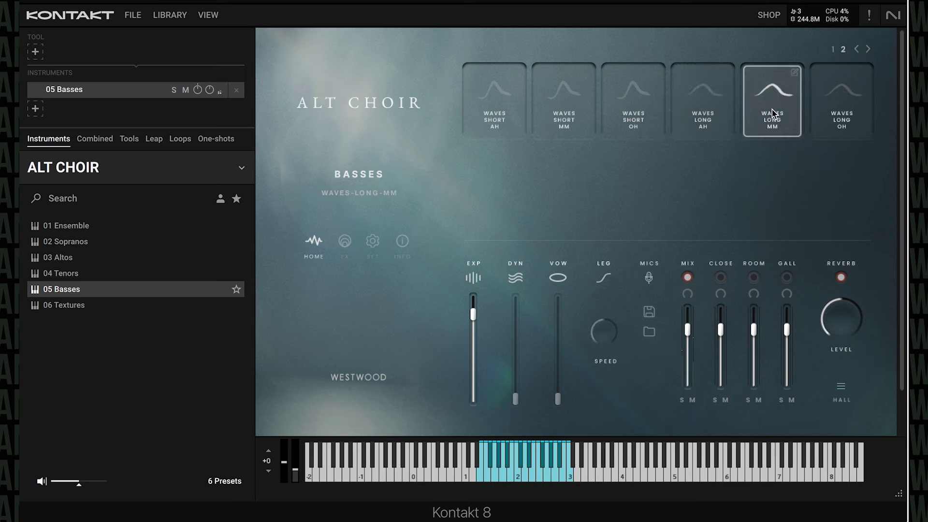